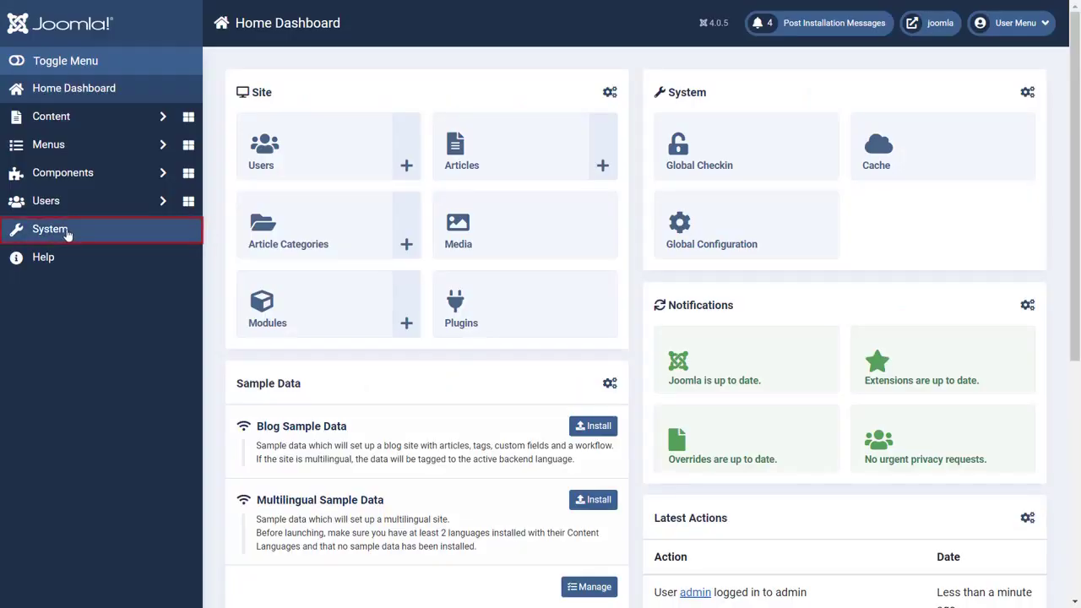
Search 'OAuth Client' in Install from Web and install the miniOrange OAuth Client package.
click(62, 233)
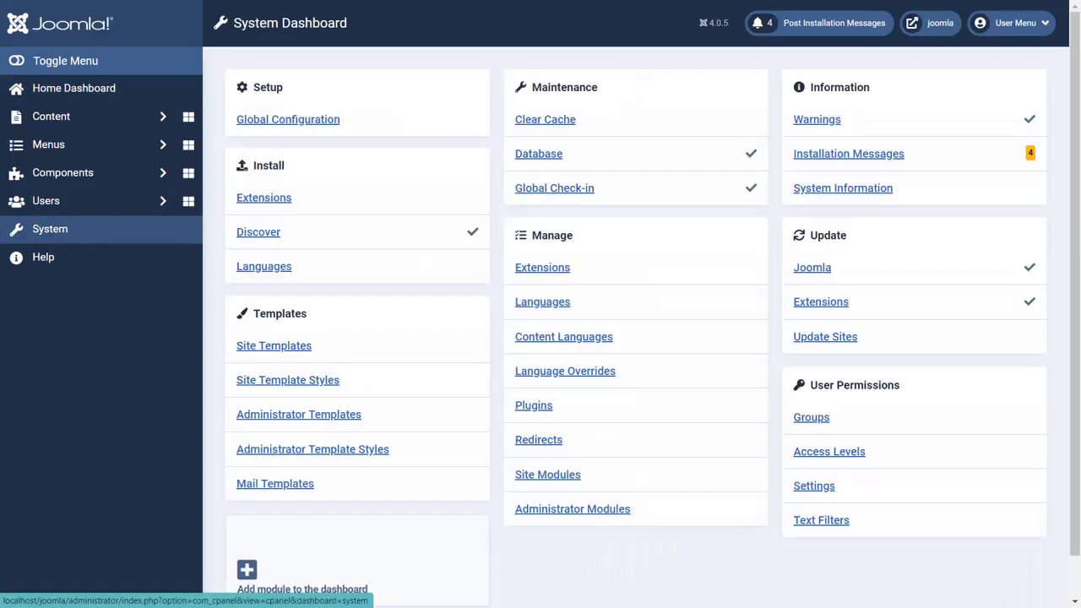
click(255, 204)
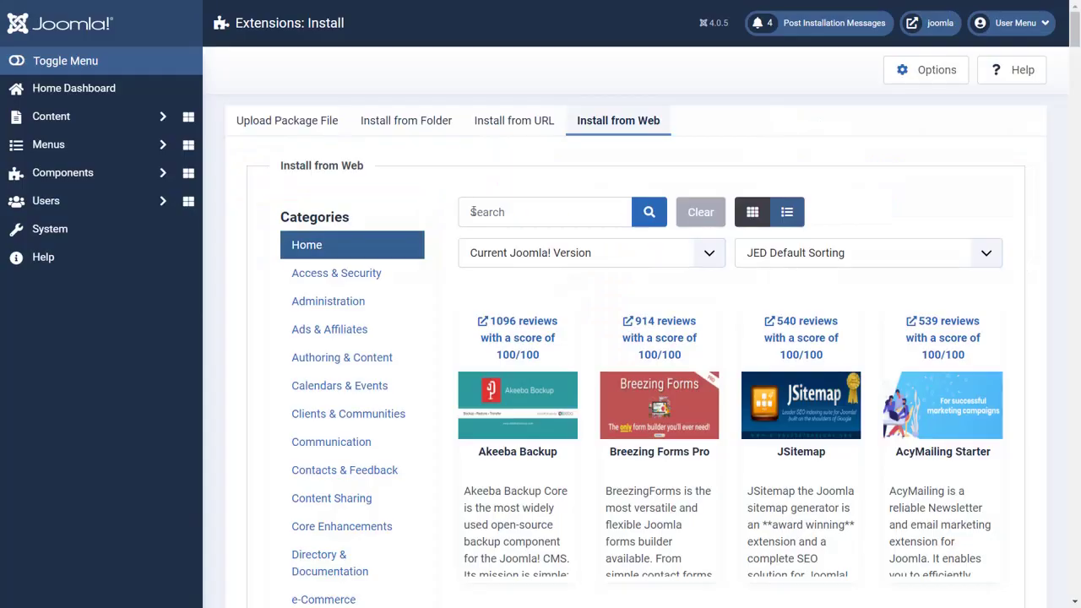
click(473, 212)
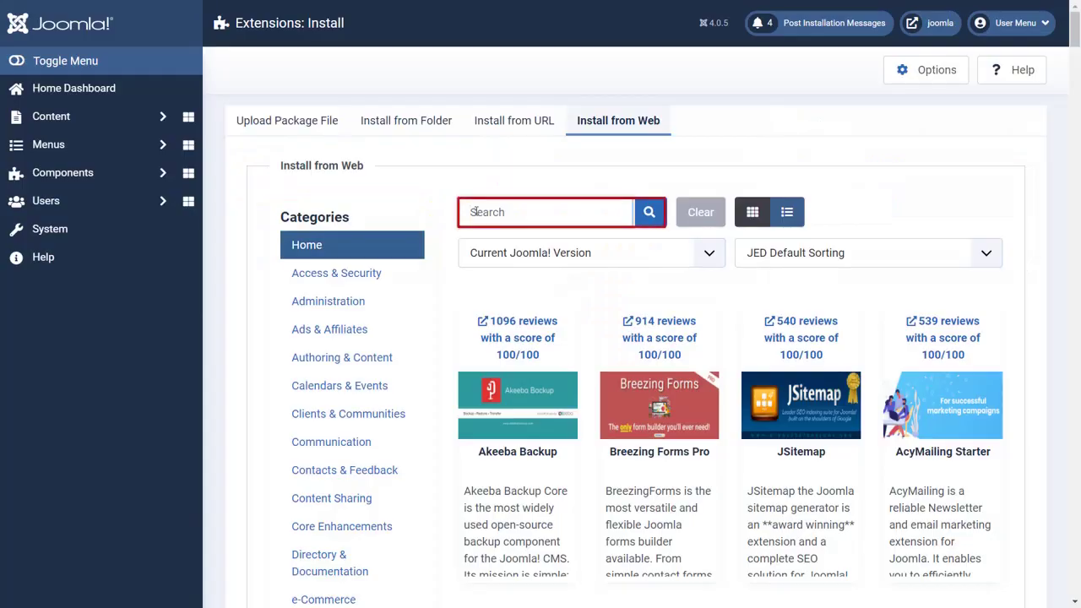
text(OAuth Client)
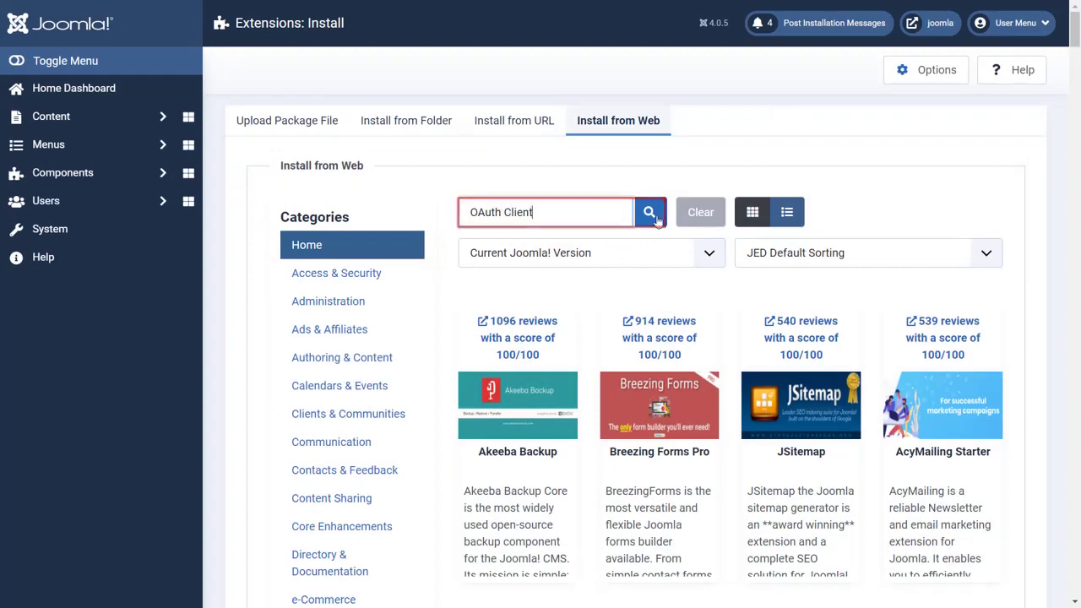
click(655, 218)
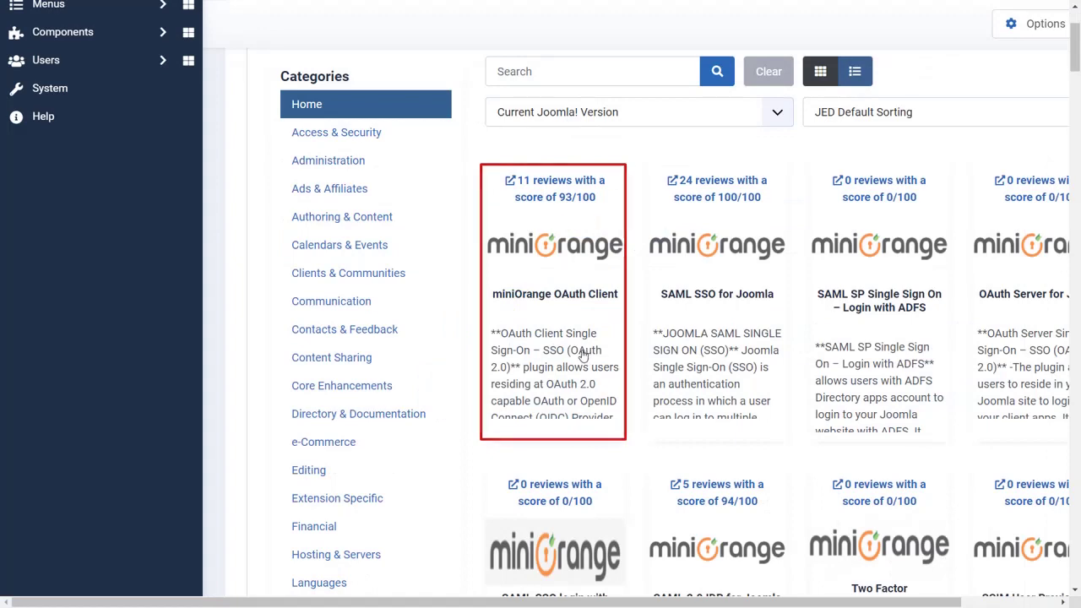
click(580, 355)
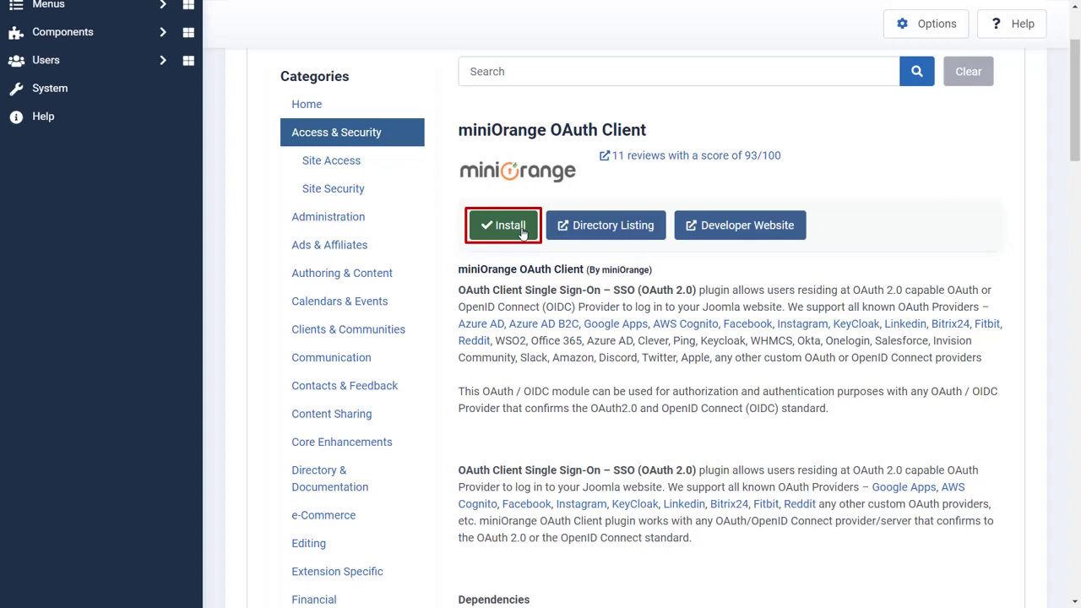
click(522, 233)
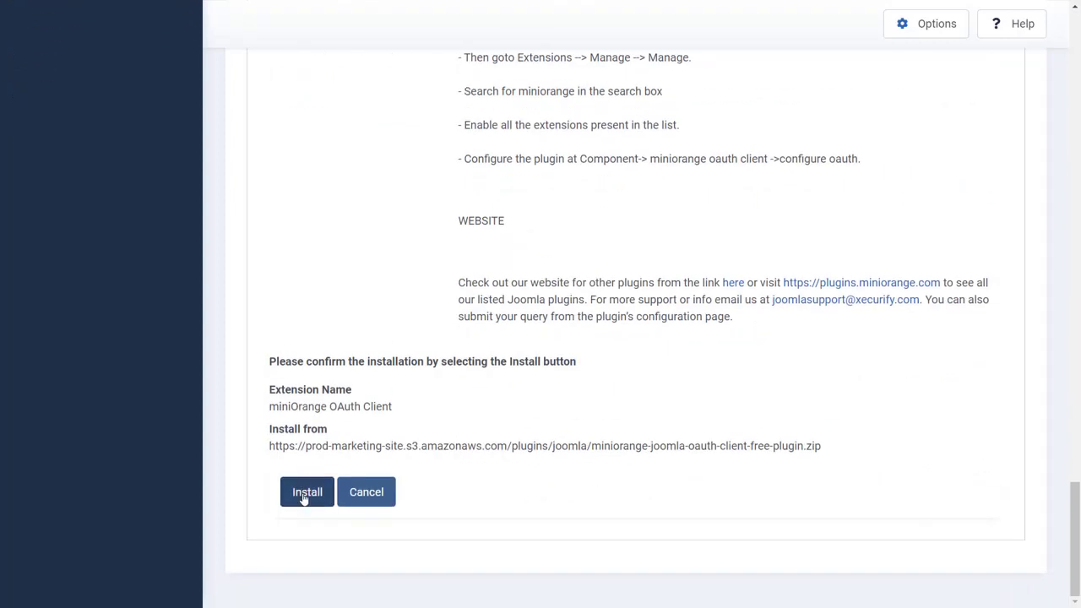
click(306, 494)
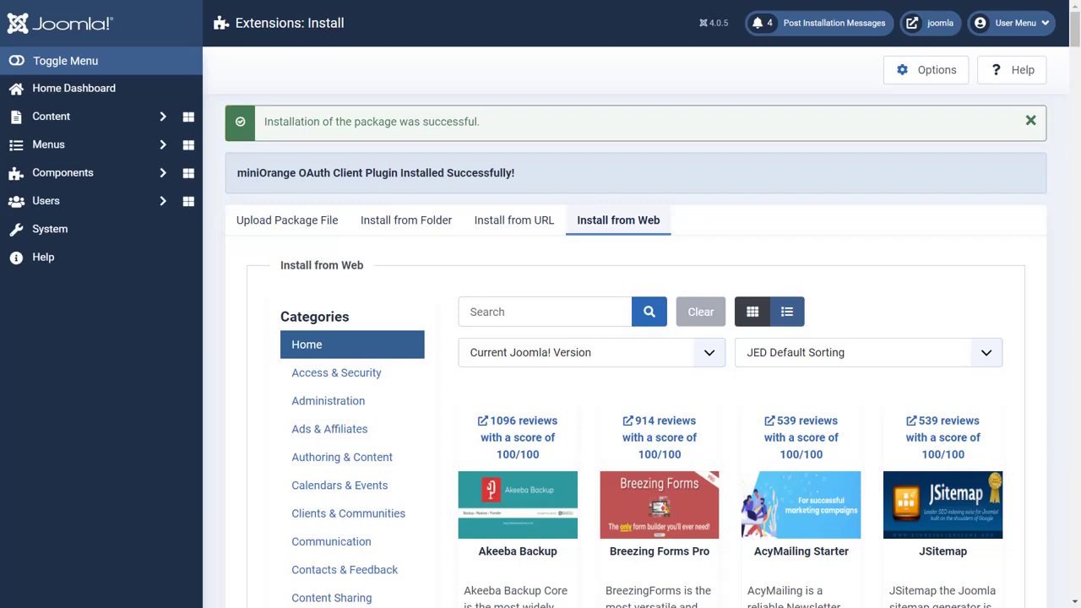
Open miniOrange OAuth Client's Configure OAuth page under Components and choose Zendesk as the application.
click(161, 172)
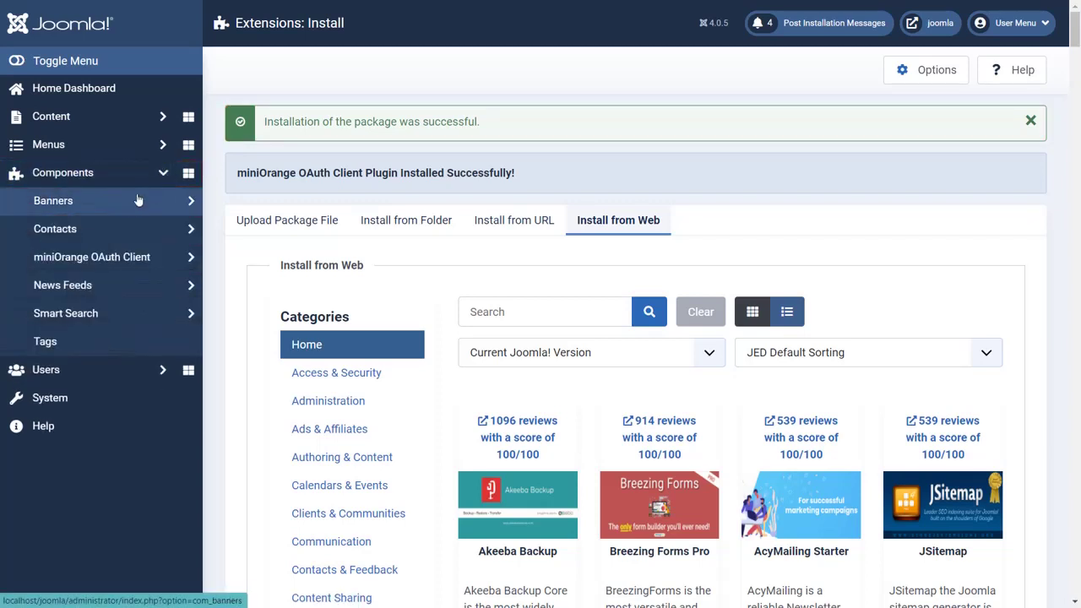
click(106, 259)
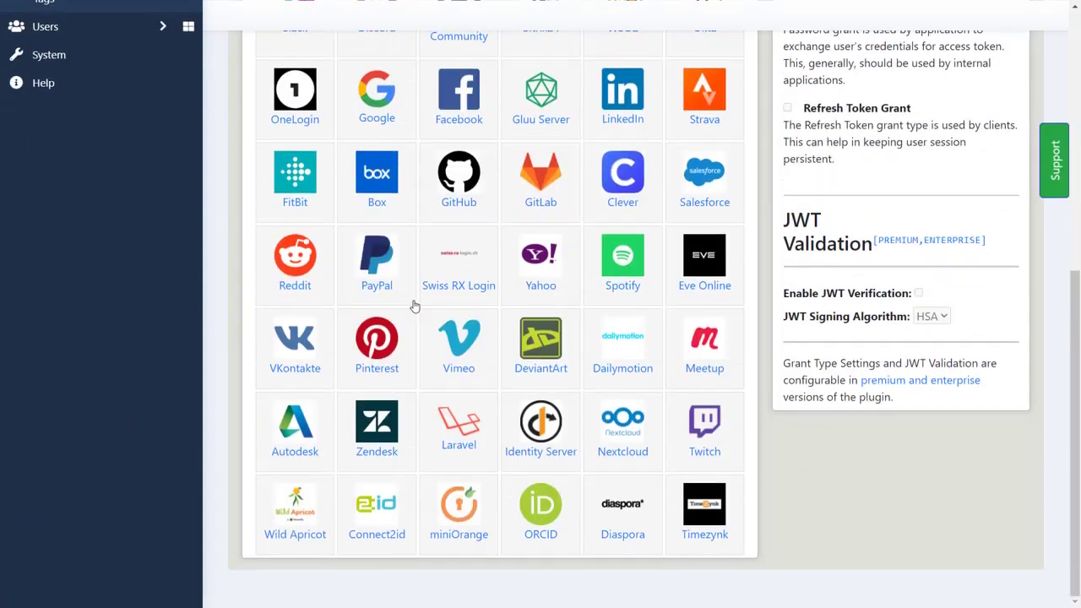
click(376, 455)
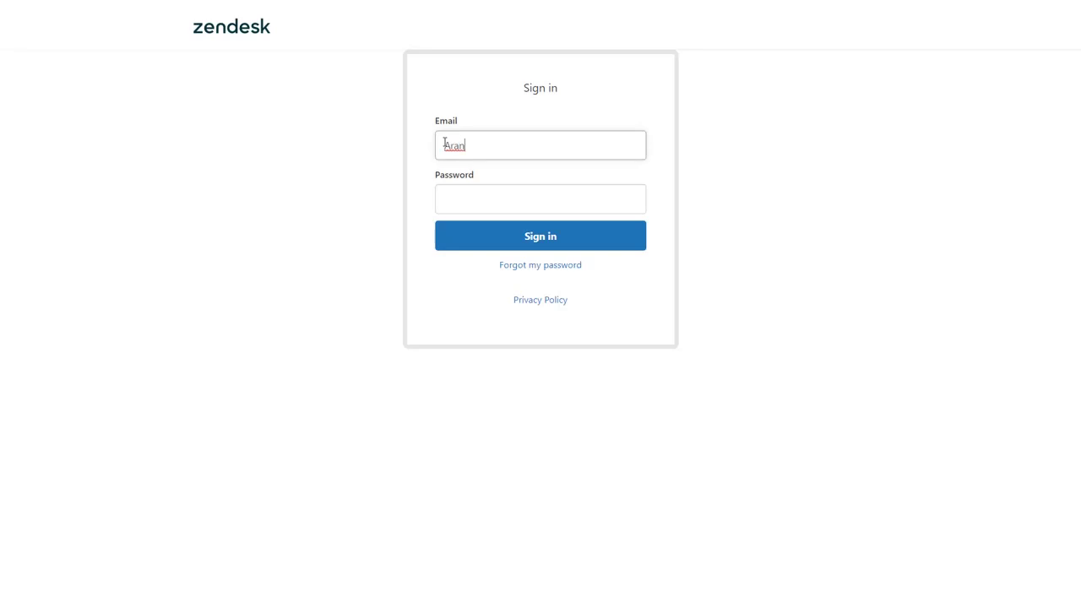
Sign in to Zendesk with the admin account password.
click(468, 198)
text(••••••••••••••)
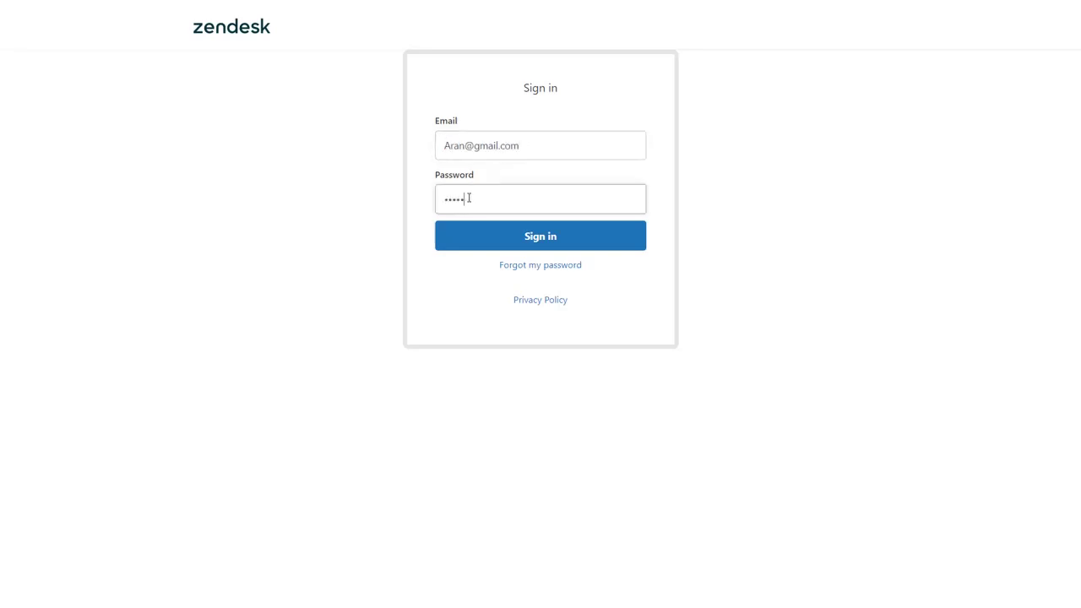
click(546, 239)
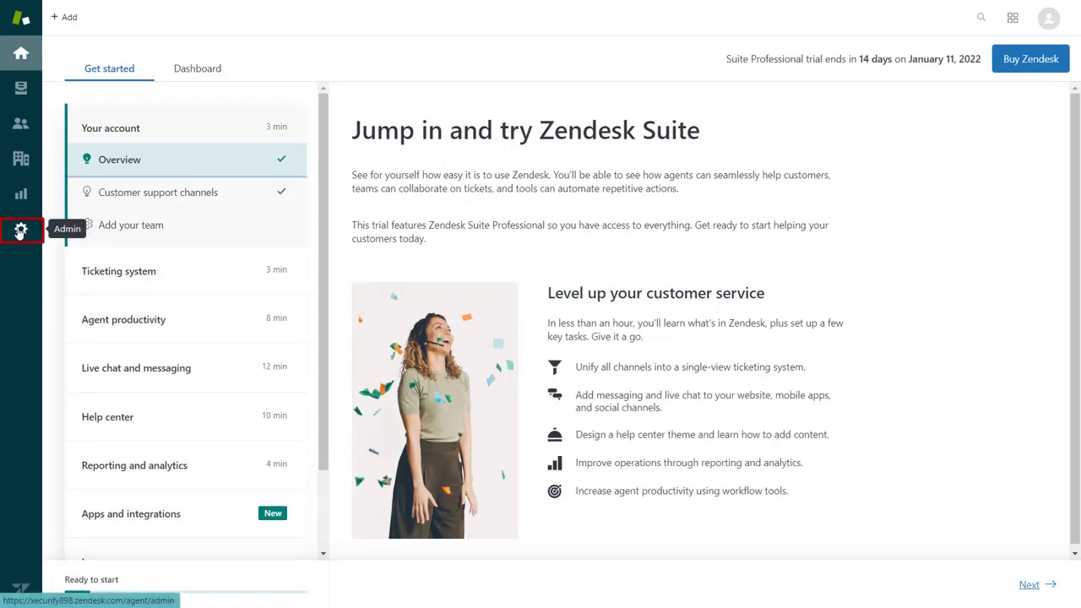
In Zendesk Admin, open Channels > API, accept the API terms and get started.
click(20, 229)
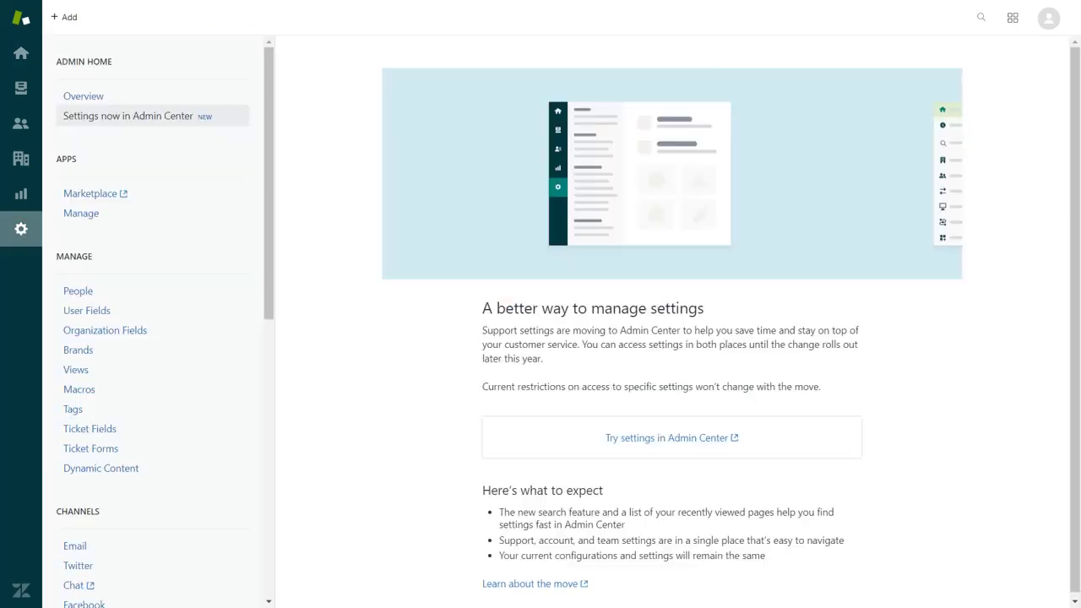
scroll(110, 275, down, 3)
scroll(108, 273, down, 3)
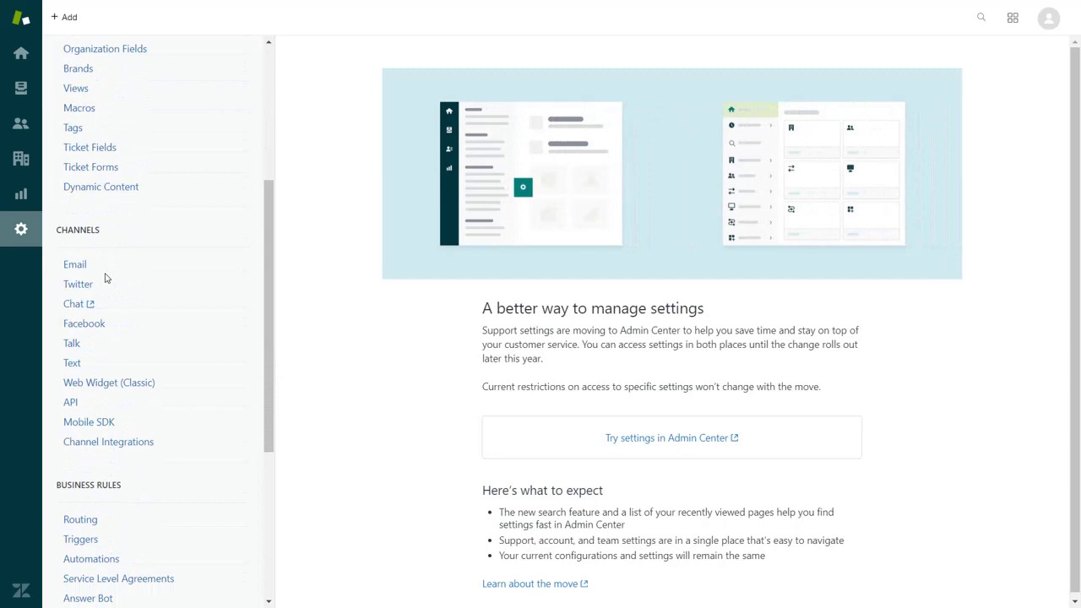
click(69, 403)
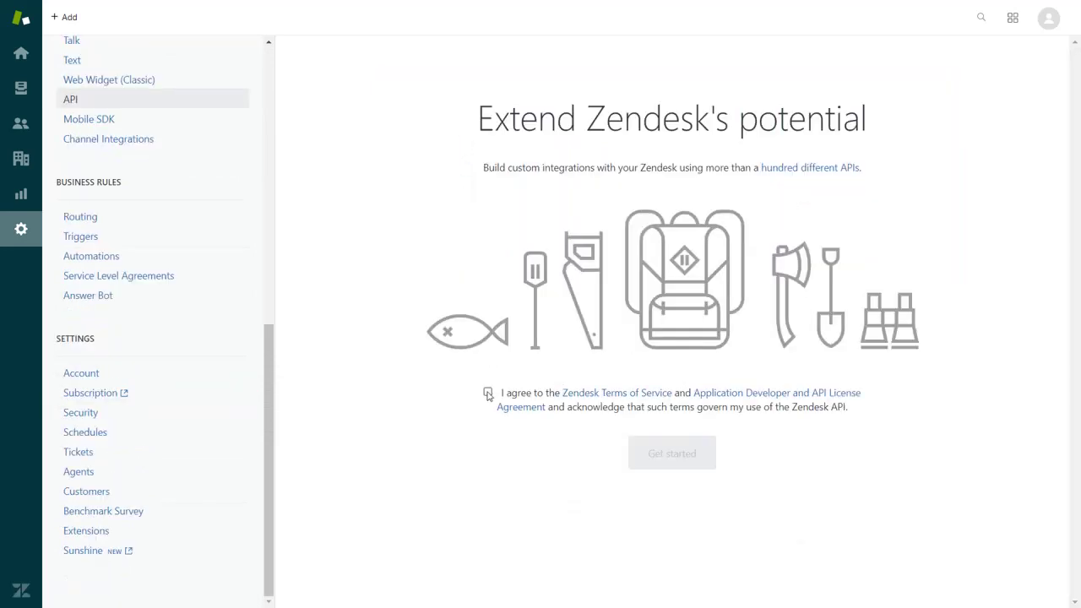
click(488, 393)
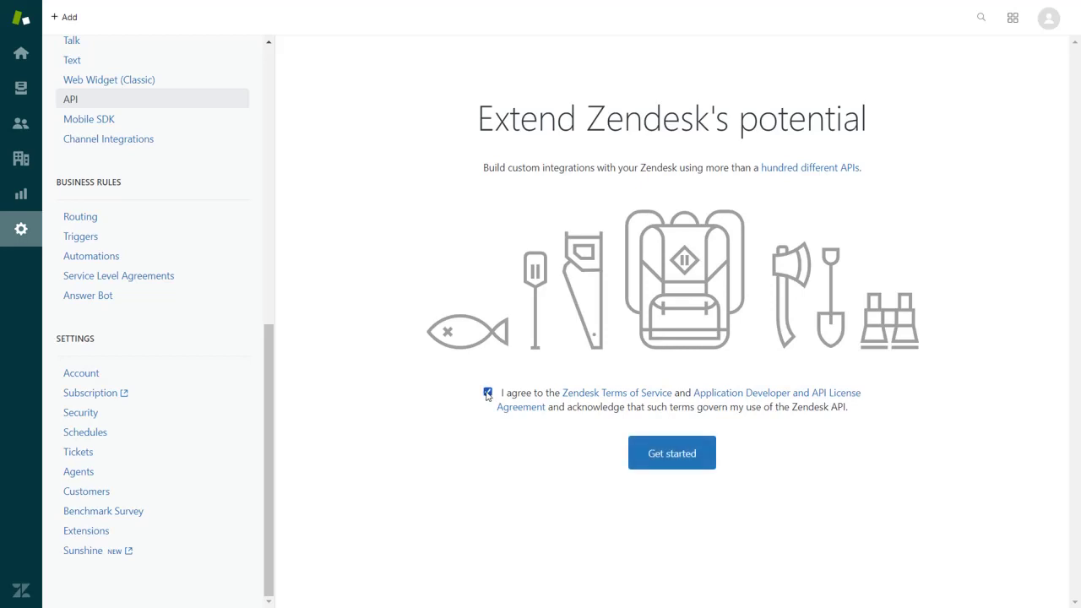
click(681, 453)
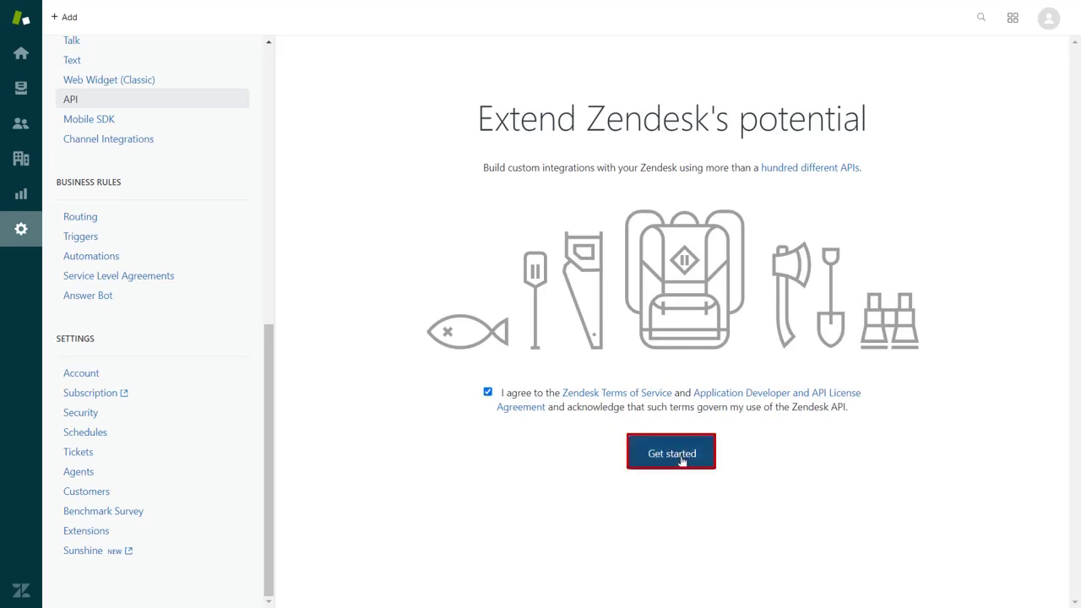
Add a new Zendesk OAuth client named Demo.
click(414, 125)
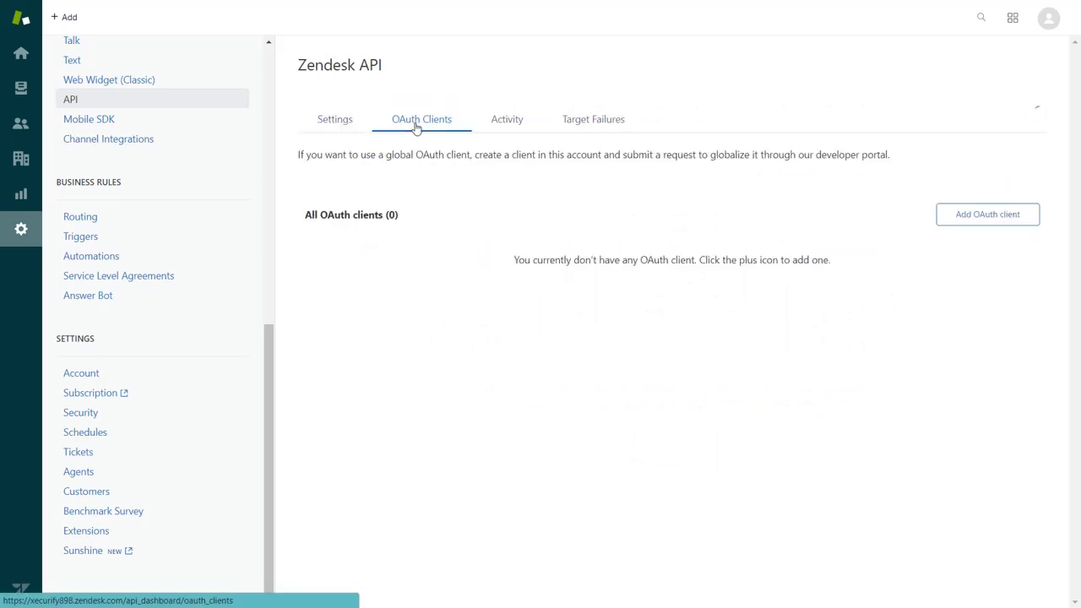
click(963, 220)
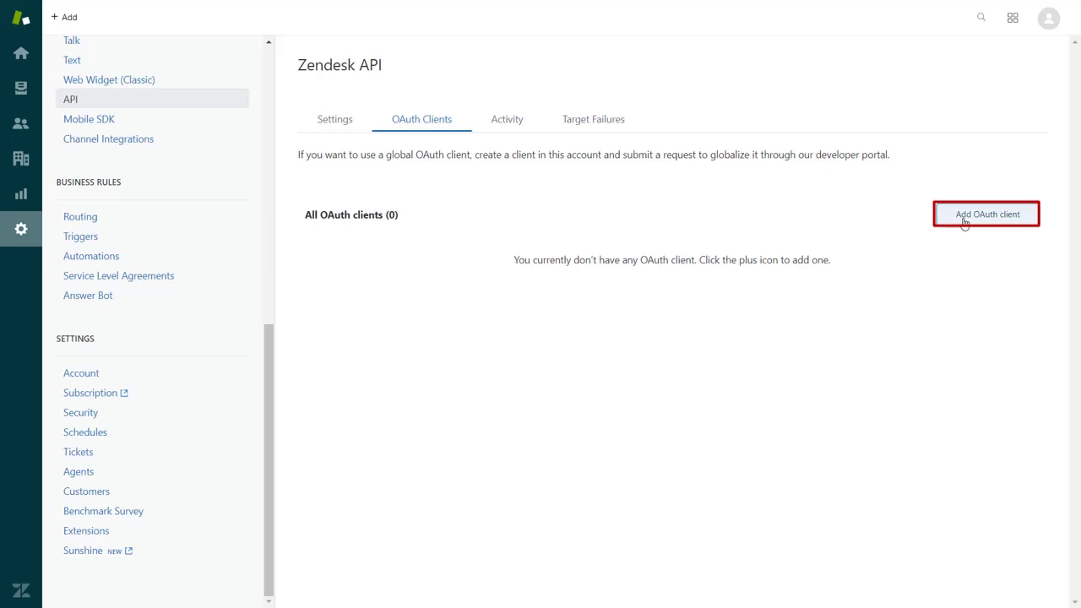
click(695, 295)
text(De)
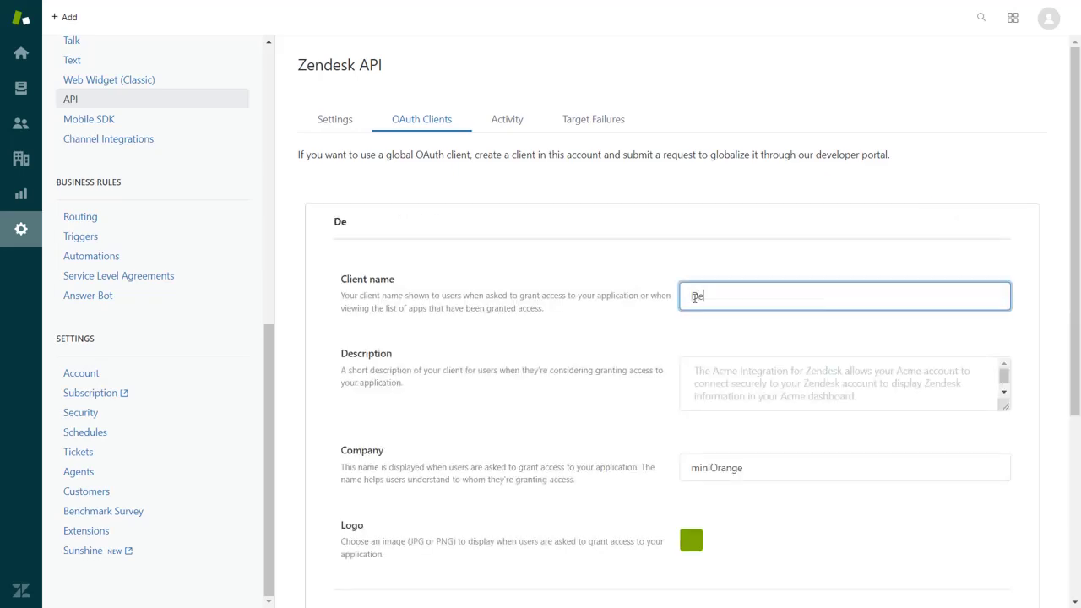
text(mo)
scroll(722, 299, down, 4)
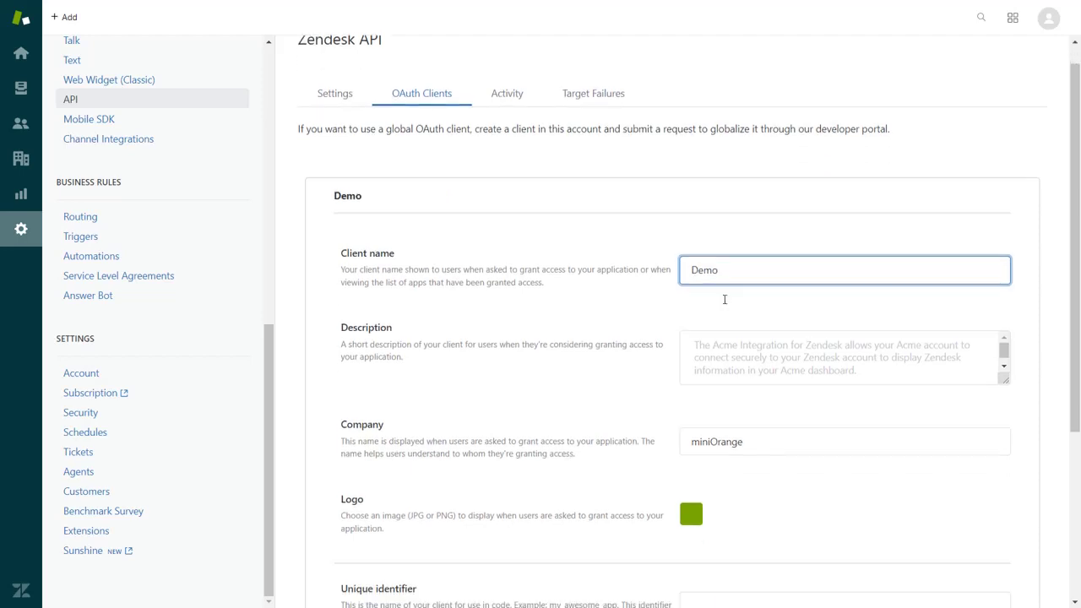
click(357, 473)
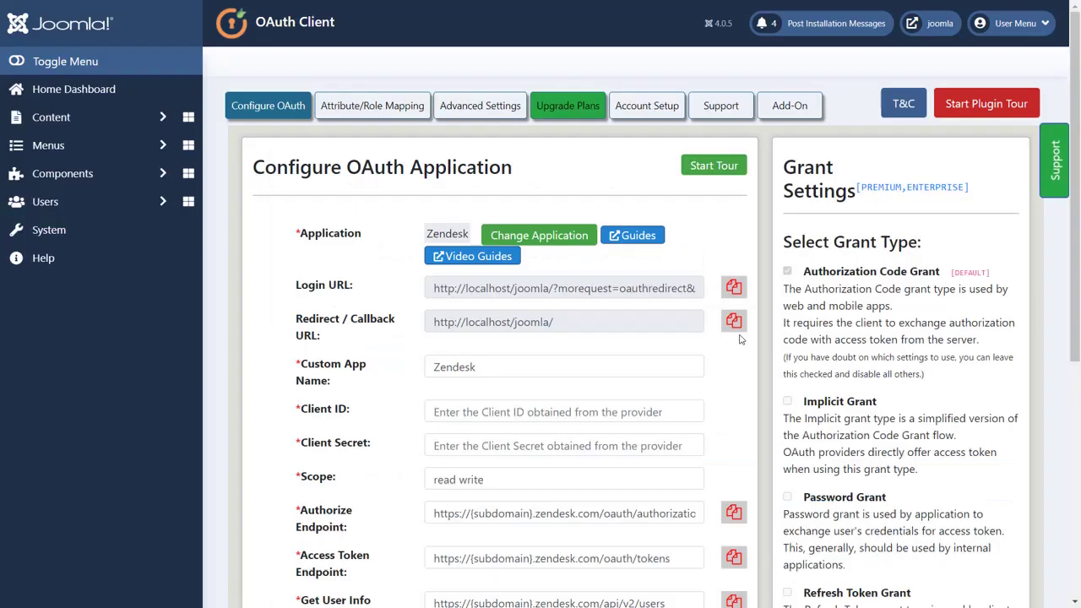
click(734, 323)
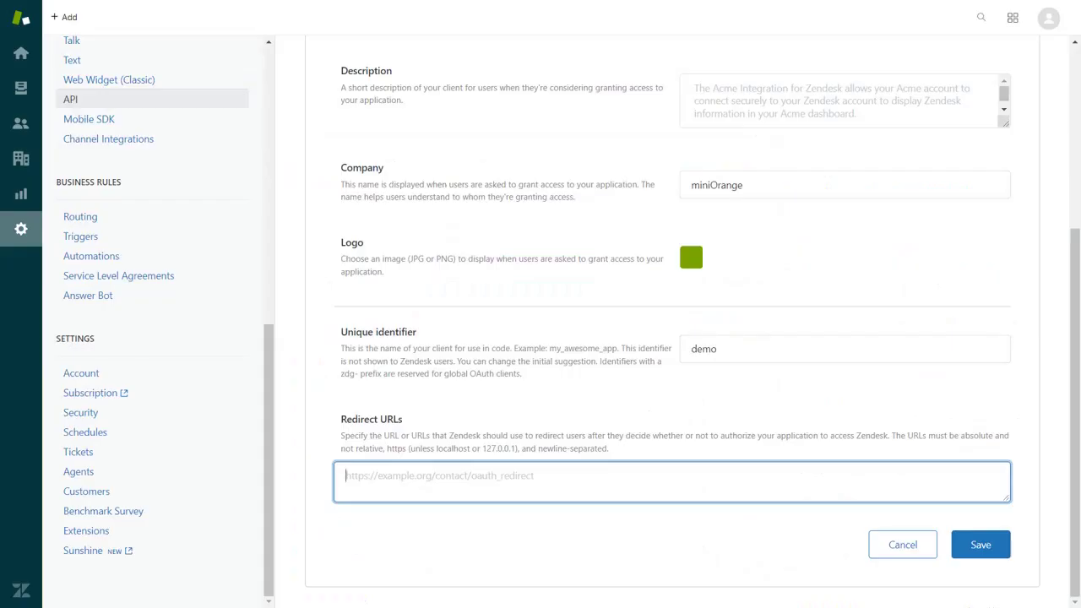
key(ctrl+v)
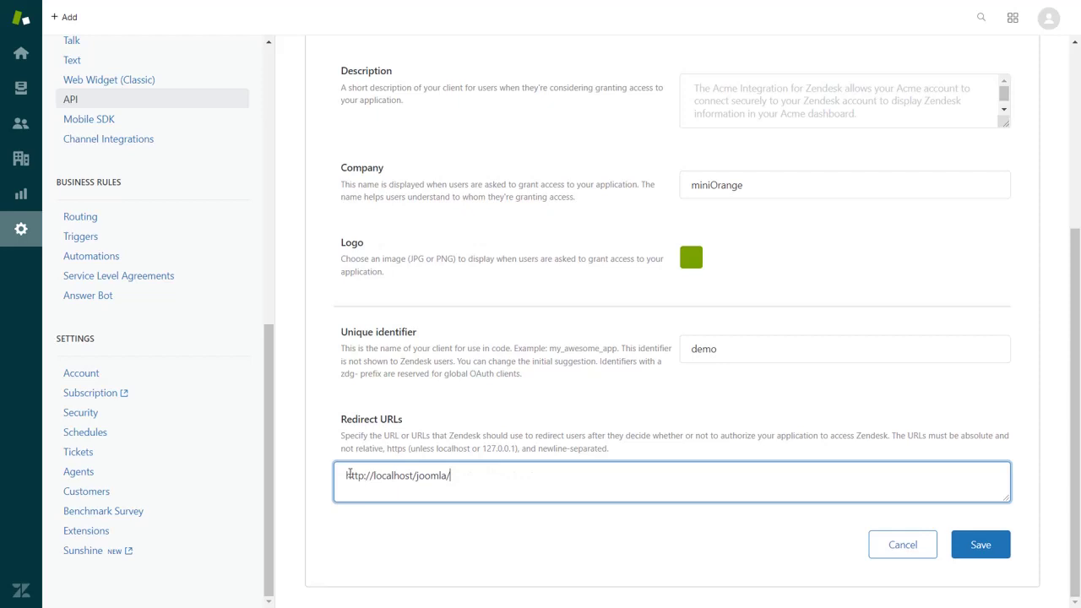
click(981, 547)
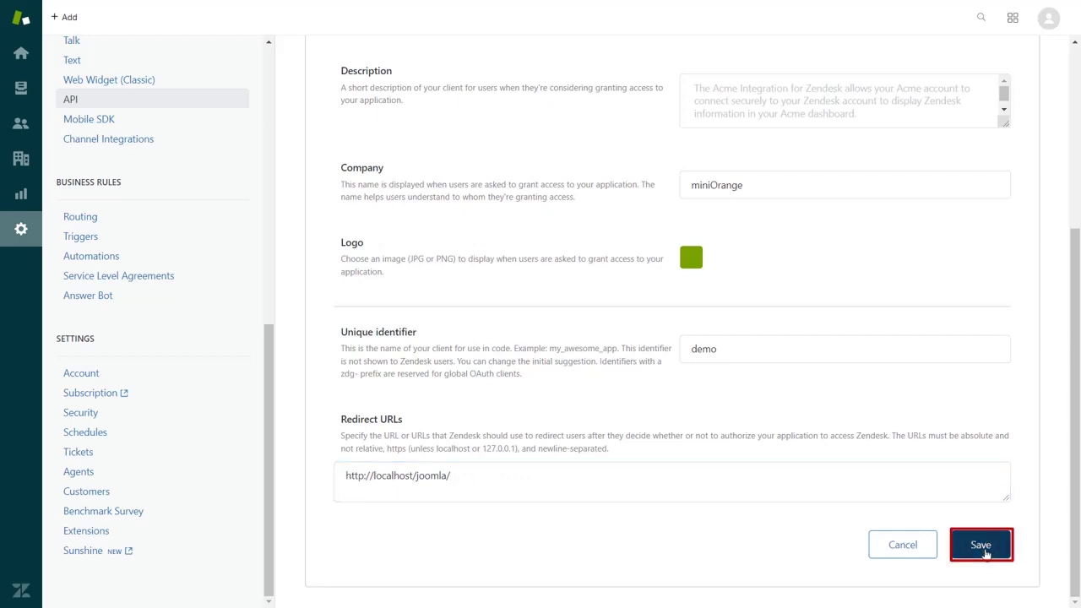
click(717, 229)
double_click(717, 229)
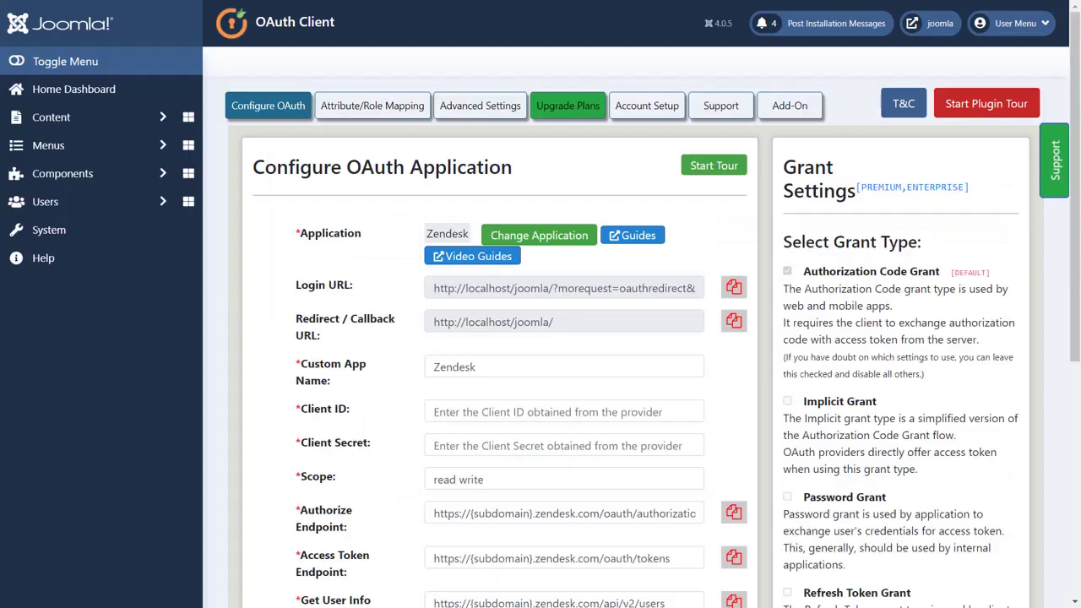
Fill Joomla's Client ID with demo and paste the Zendesk client secret.
click(478, 412)
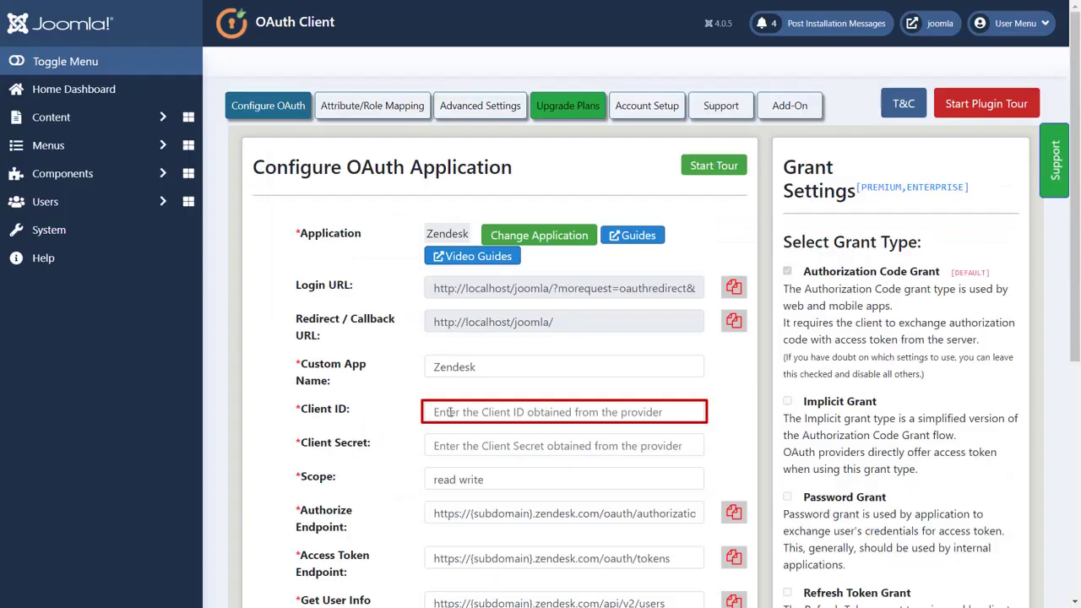
key(ctrl+v)
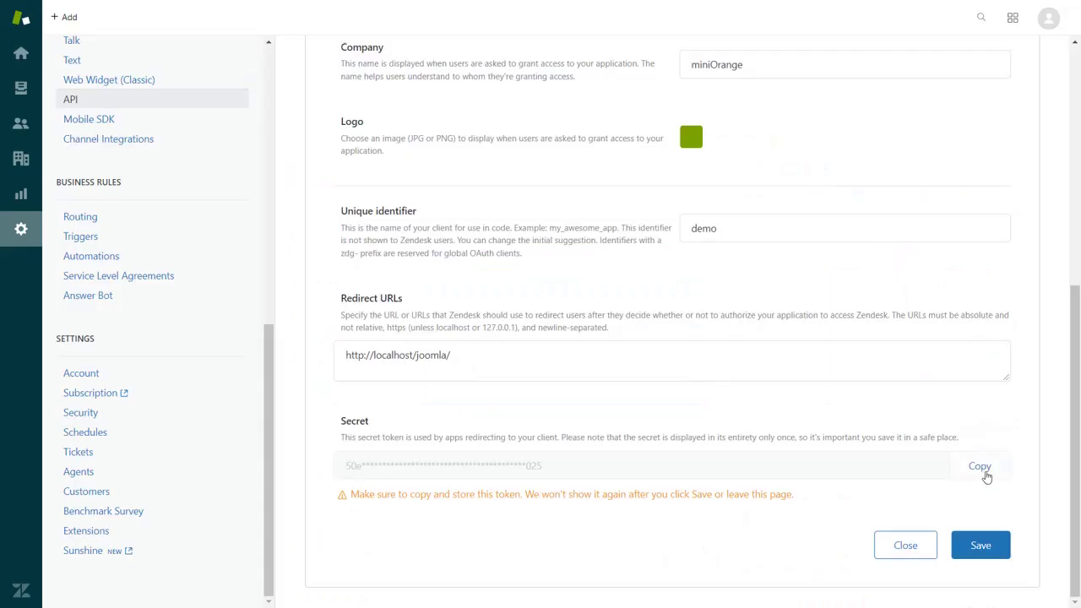
click(982, 469)
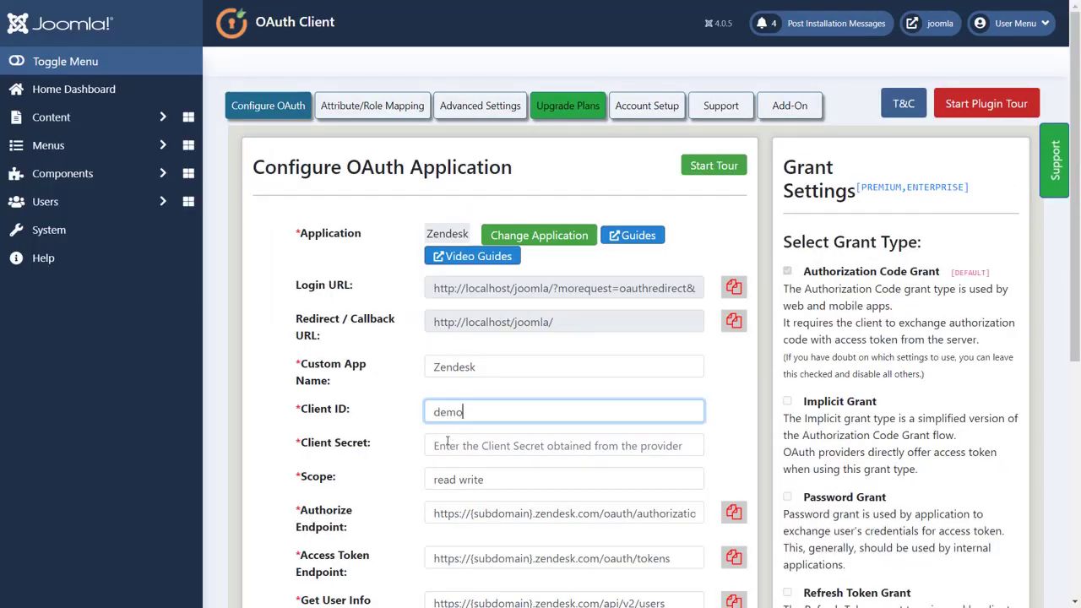
click(445, 445)
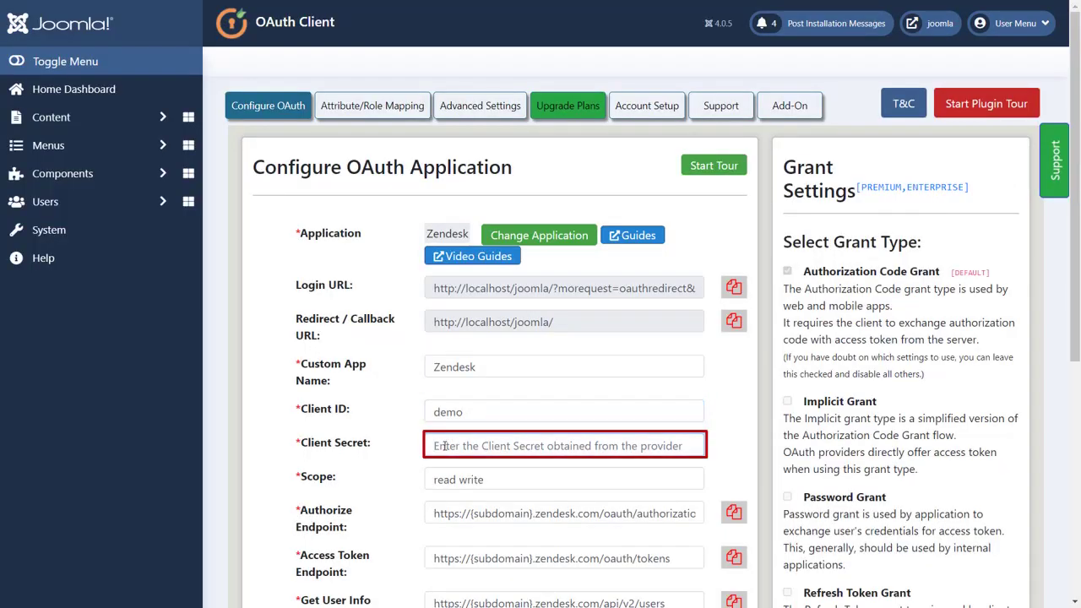
key(ctrl+v)
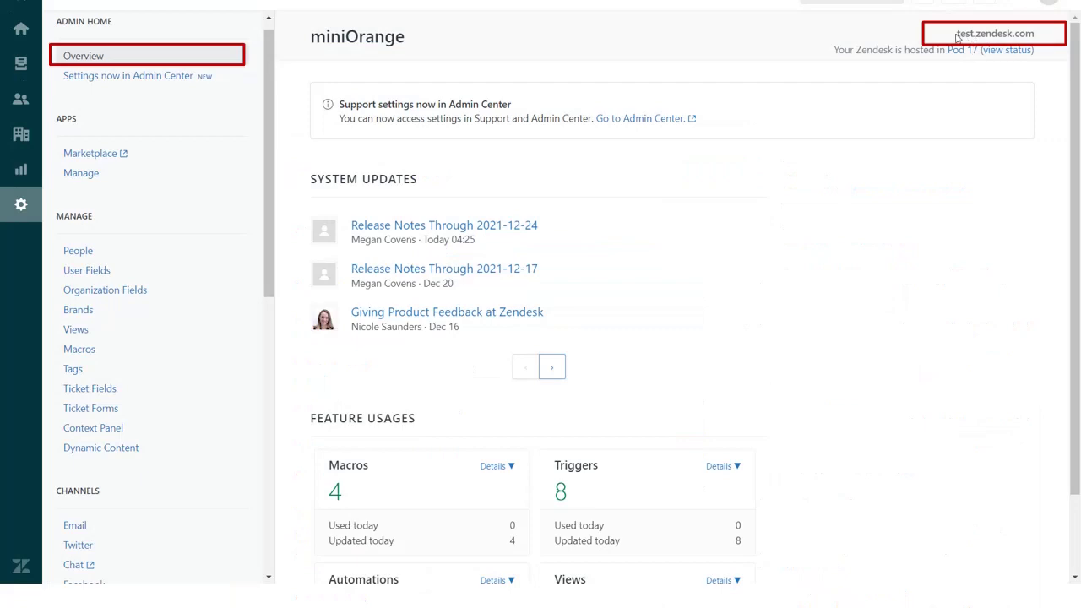
Point the Authorize, Access Token and User Info endpoints at test.zendesk.com instead of {subdomain}.
drag(956, 34, 1035, 36)
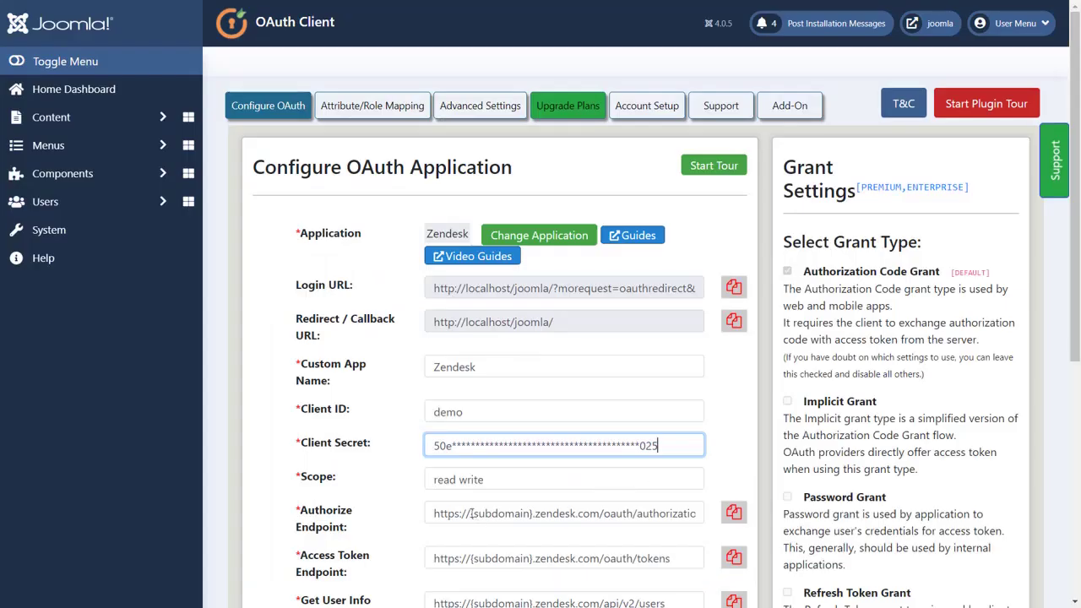
drag(470, 514, 599, 514)
key(ctrl+v)
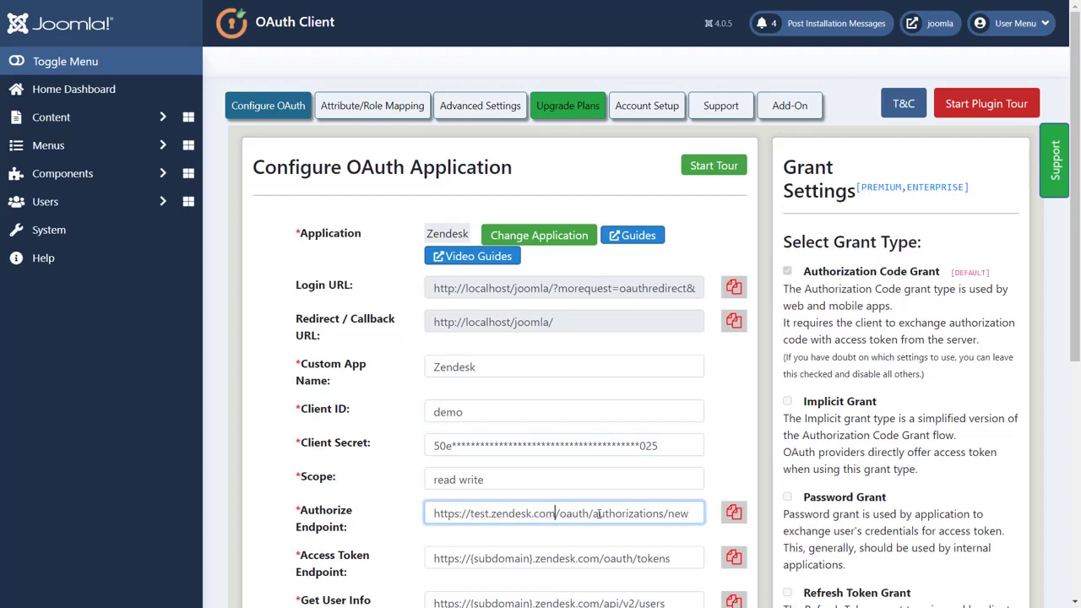
drag(470, 558, 599, 558)
key(ctrl+v)
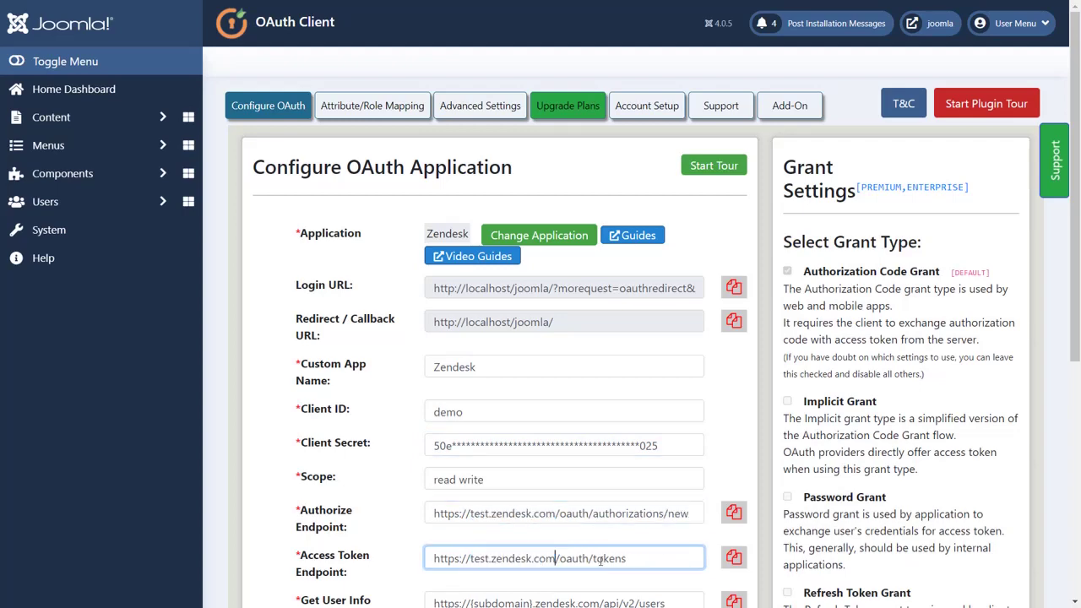
scroll(593, 554, down, 1)
drag(471, 532, 598, 534)
key(ctrl+v)
scroll(596, 534, down, 1)
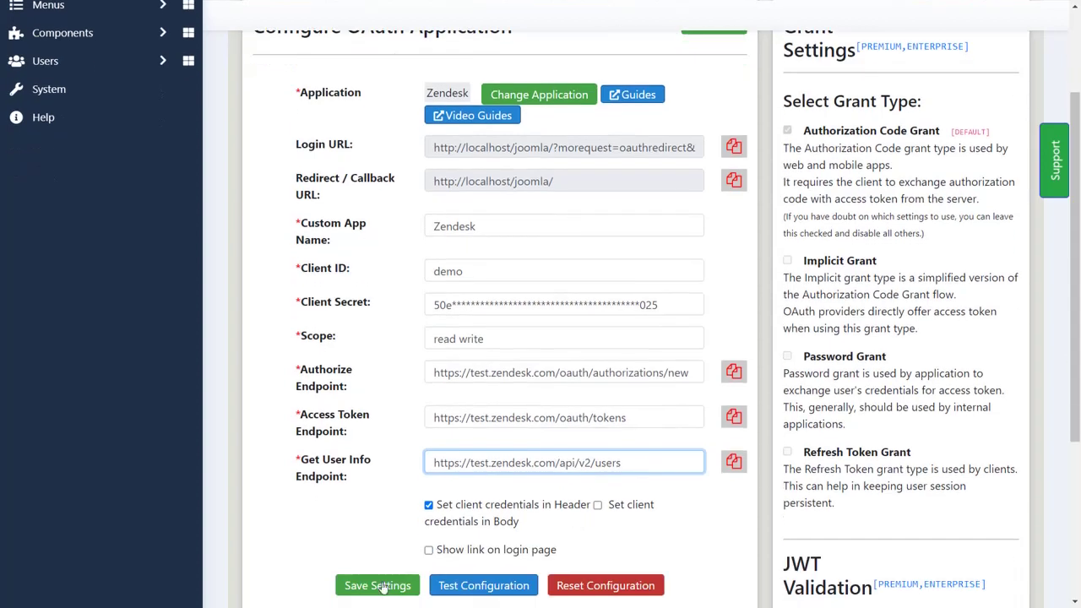
Save the Zendesk OAuth settings with scope read and run Test Configuration to see user attributes.
click(380, 591)
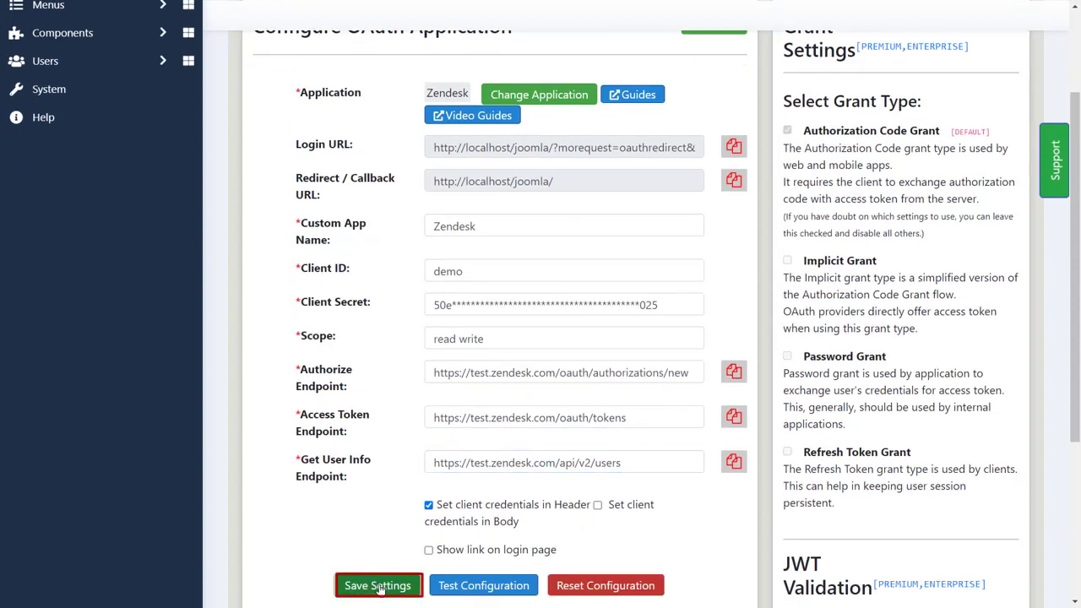
scroll(524, 278, down, 5)
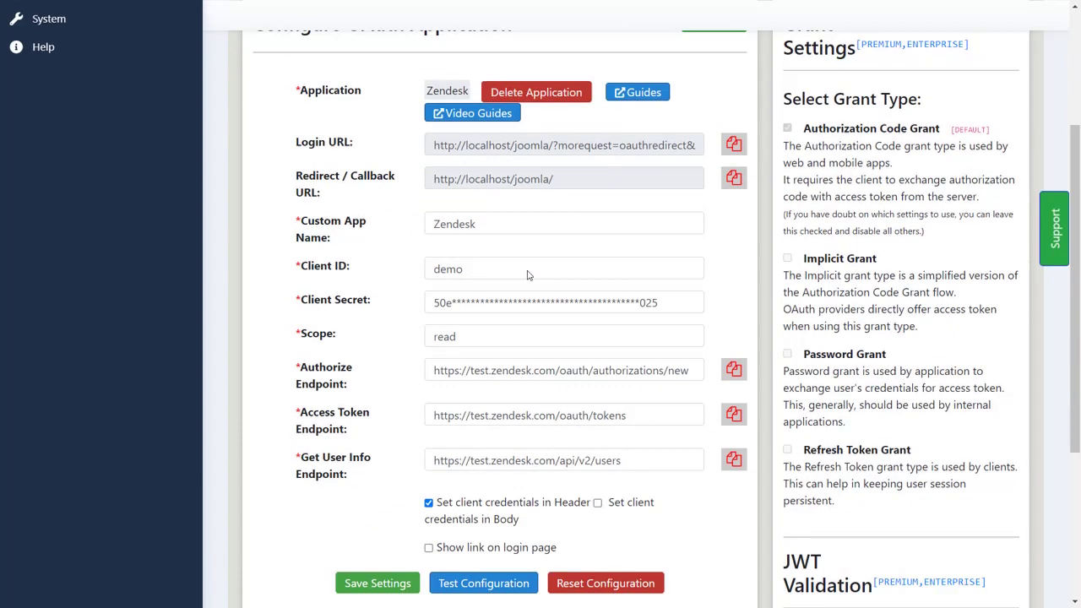
click(496, 513)
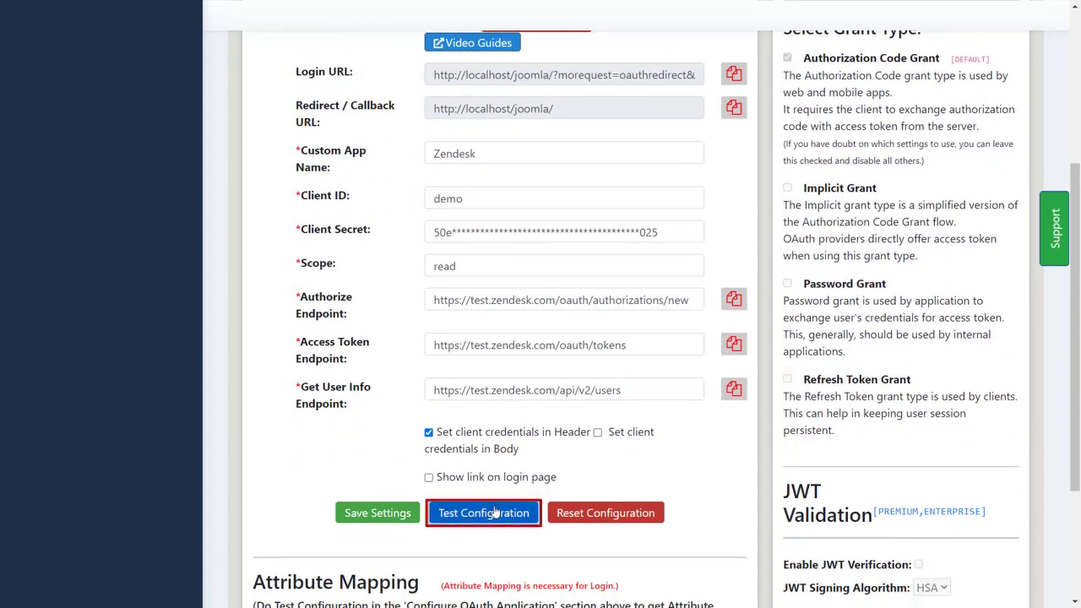
scroll(588, 241, down, 5)
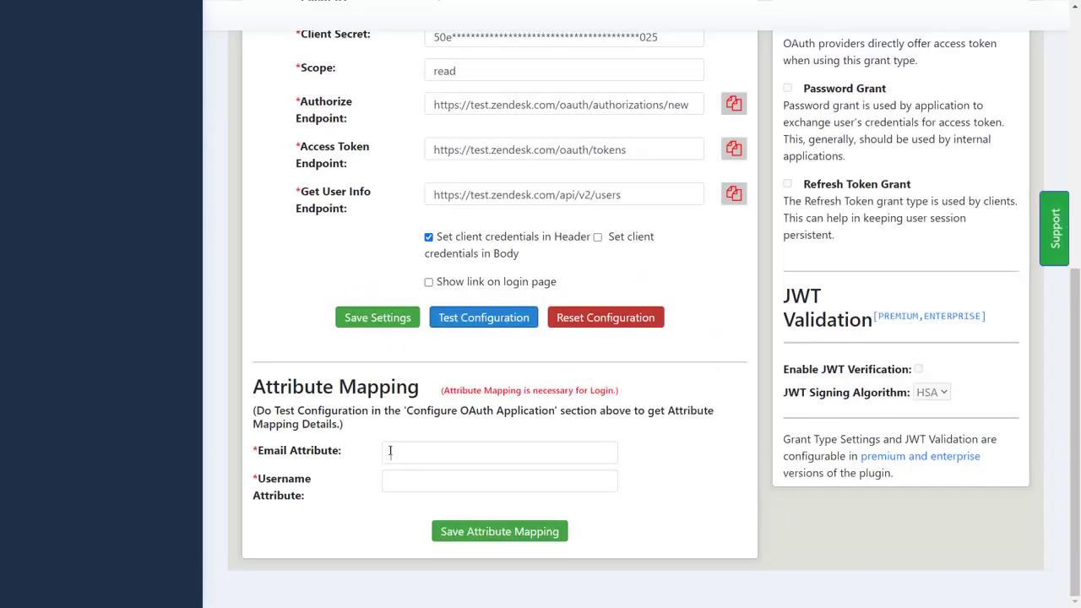
Copy email and name from the test results into Email and Username Attribute, then save the mapping.
click(389, 451)
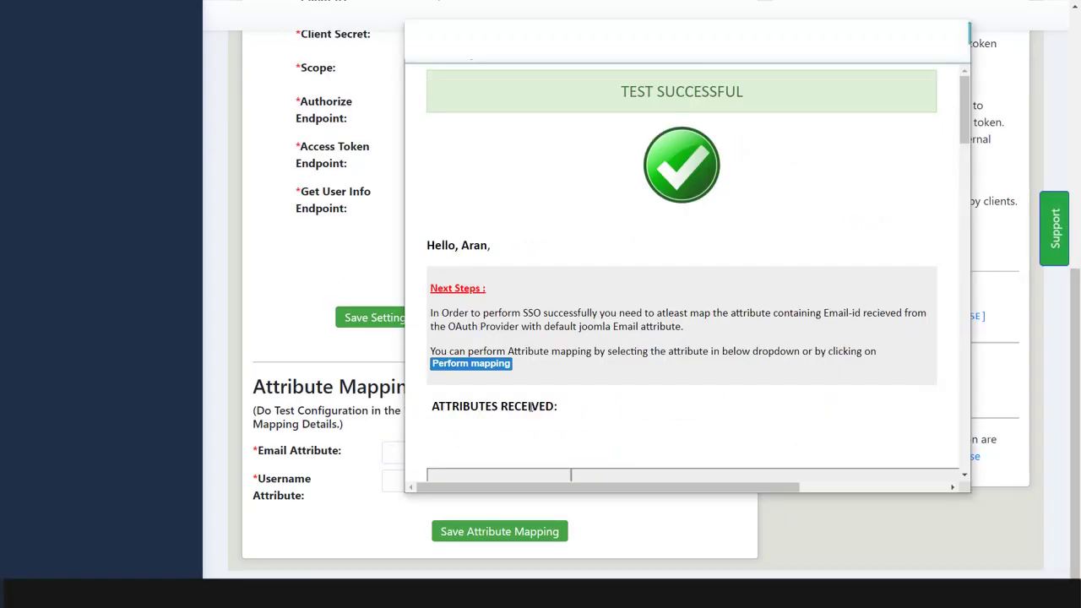
scroll(531, 405, down, 5)
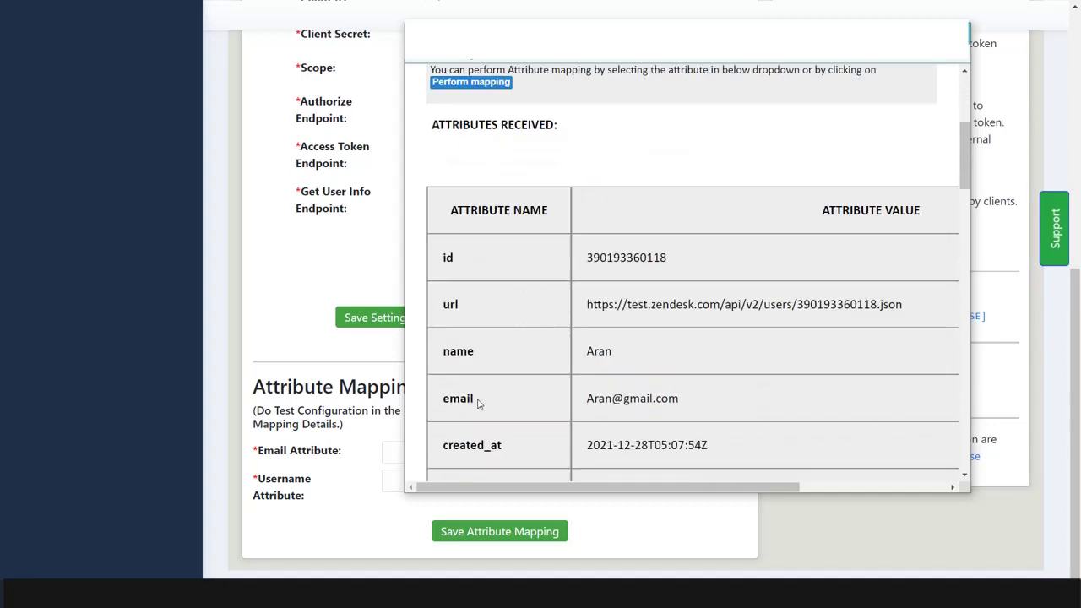
drag(477, 404, 443, 405)
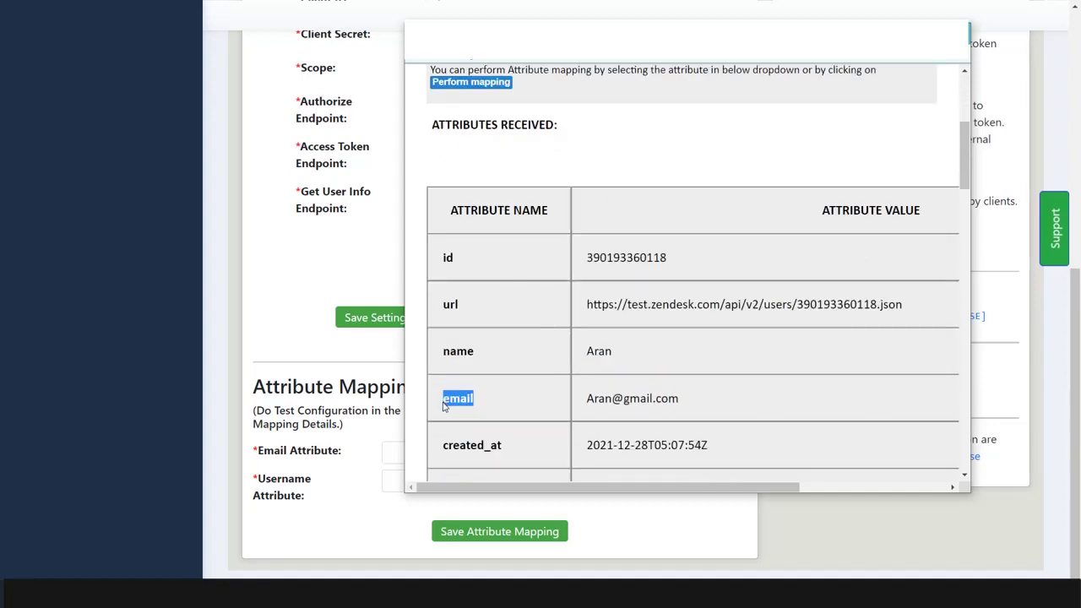
click(391, 451)
key(ctrl+v)
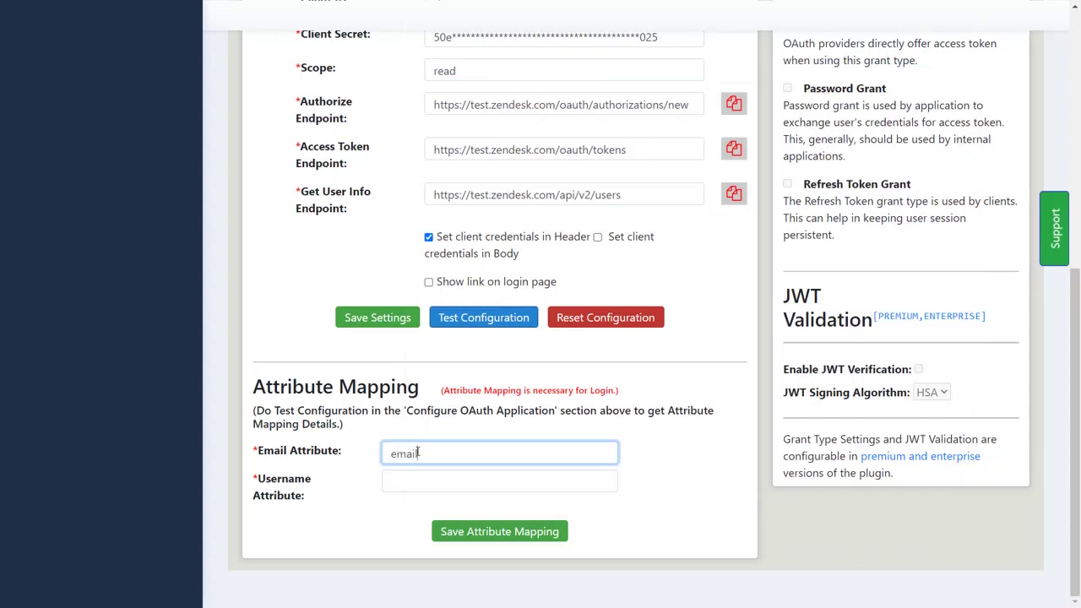
click(393, 475)
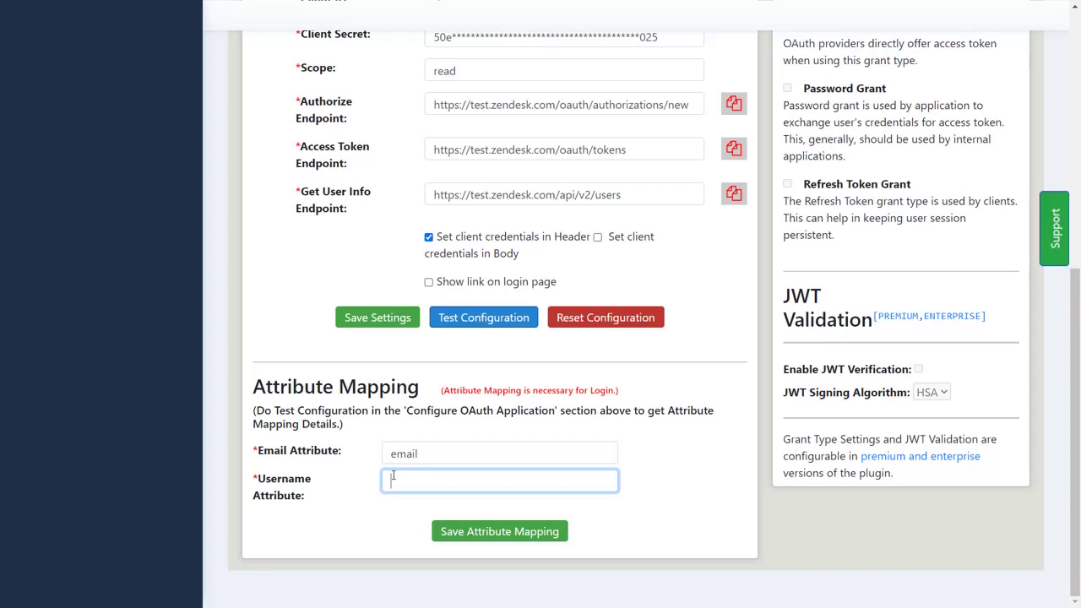
key(alt+Tab)
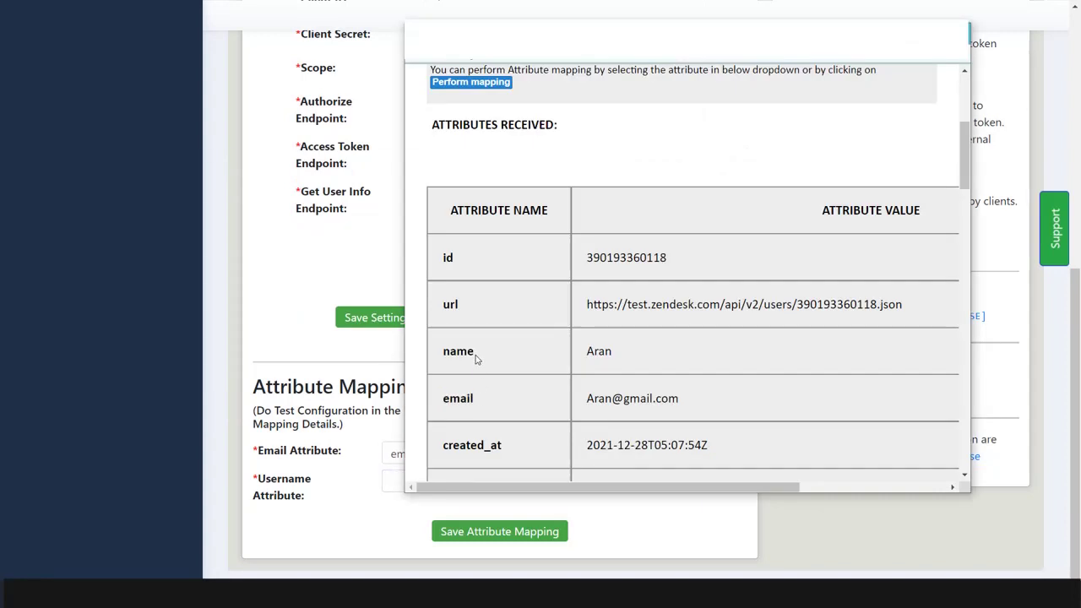
drag(476, 358, 443, 354)
key(ctrl+c)
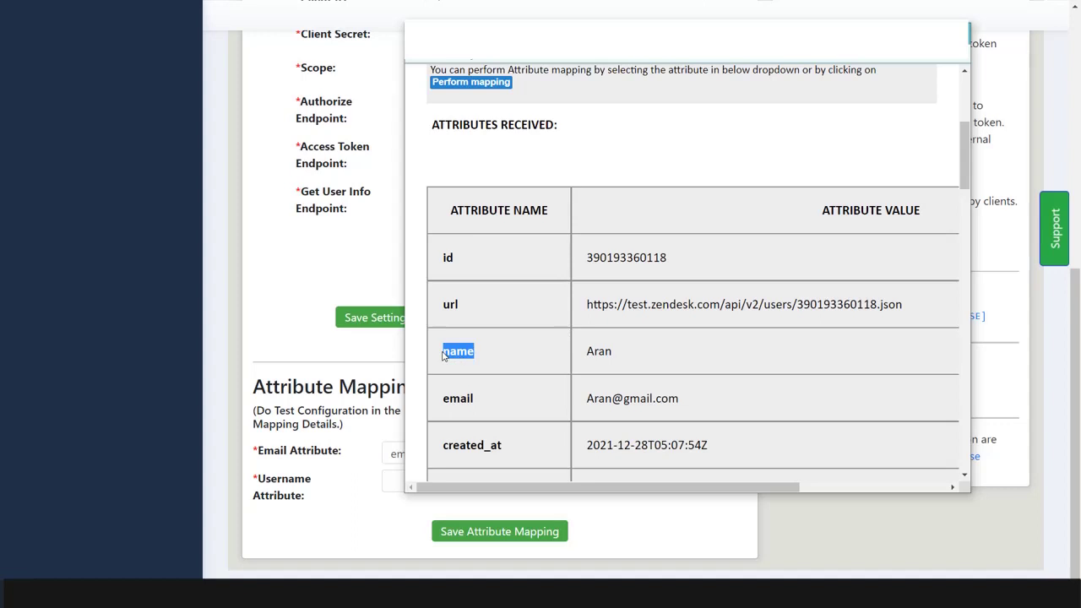
click(397, 476)
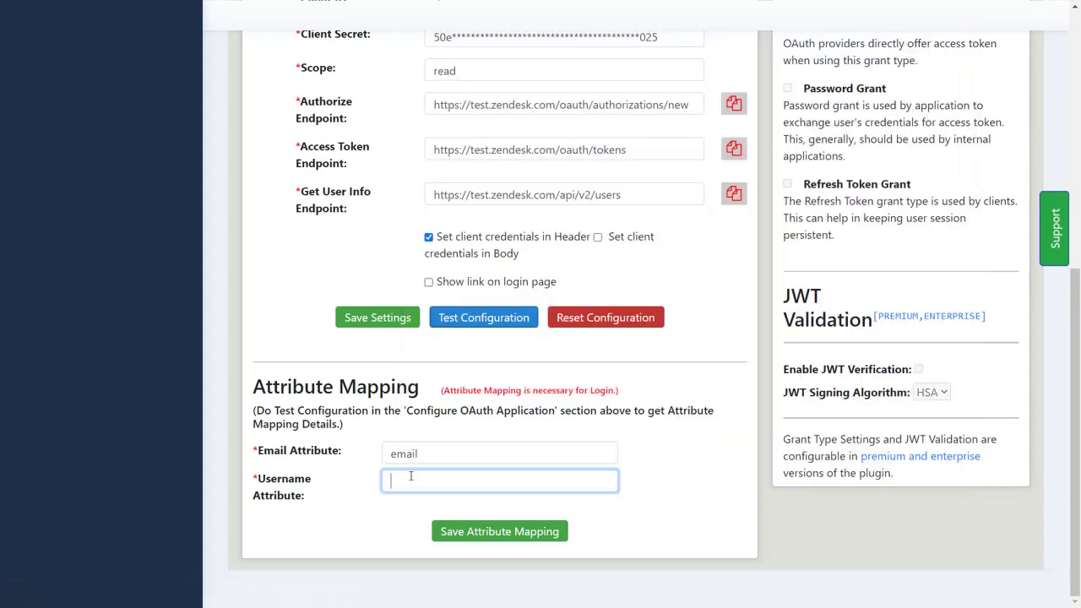
key(ctrl+v)
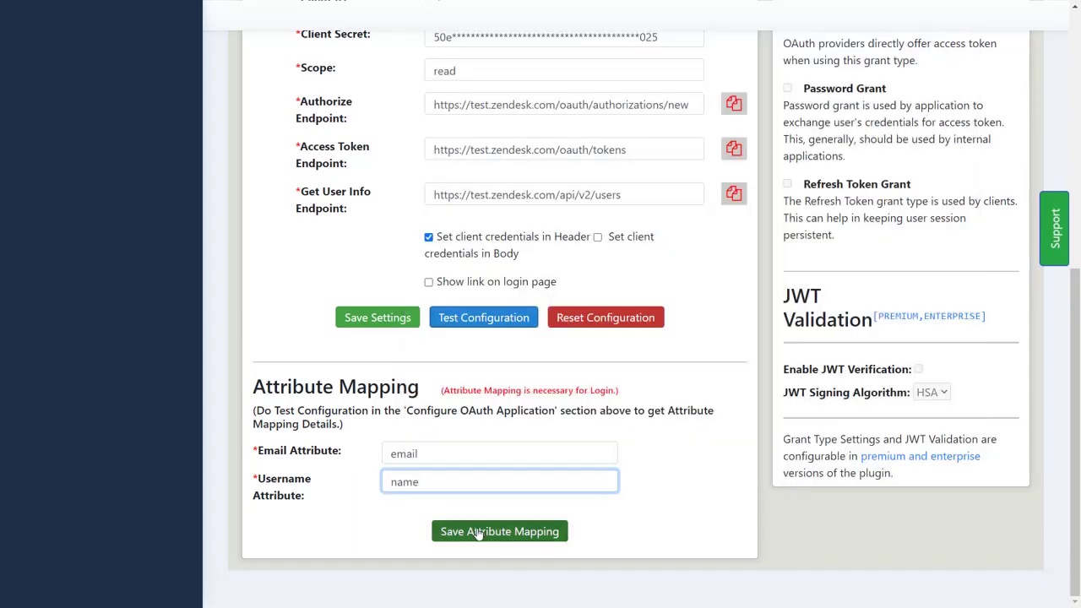
click(478, 532)
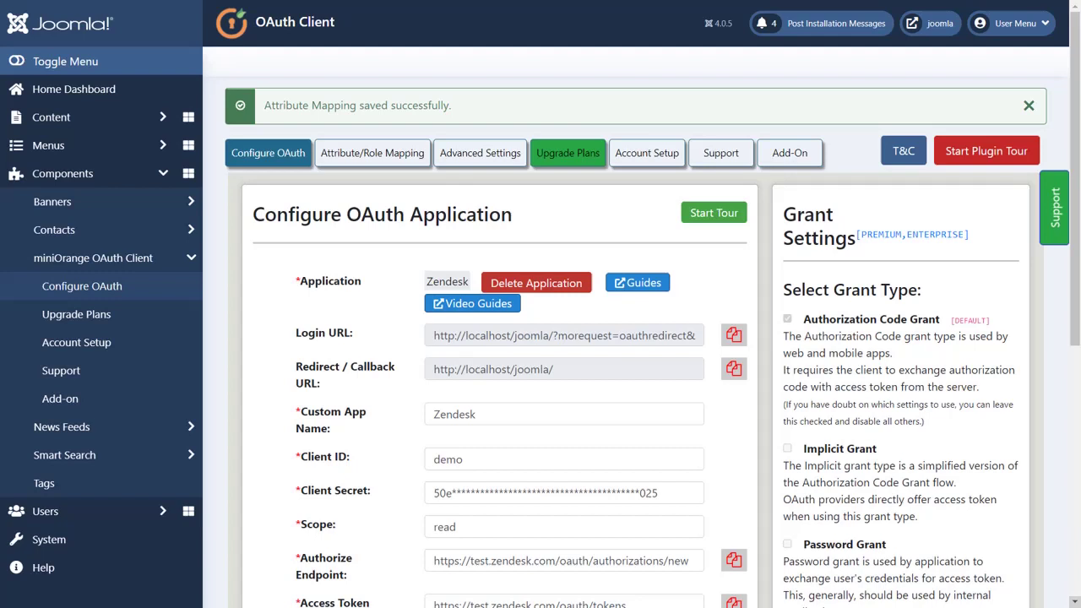
Open the copied SSO Login URL and sign in with the Zendesk user's email and password.
click(733, 336)
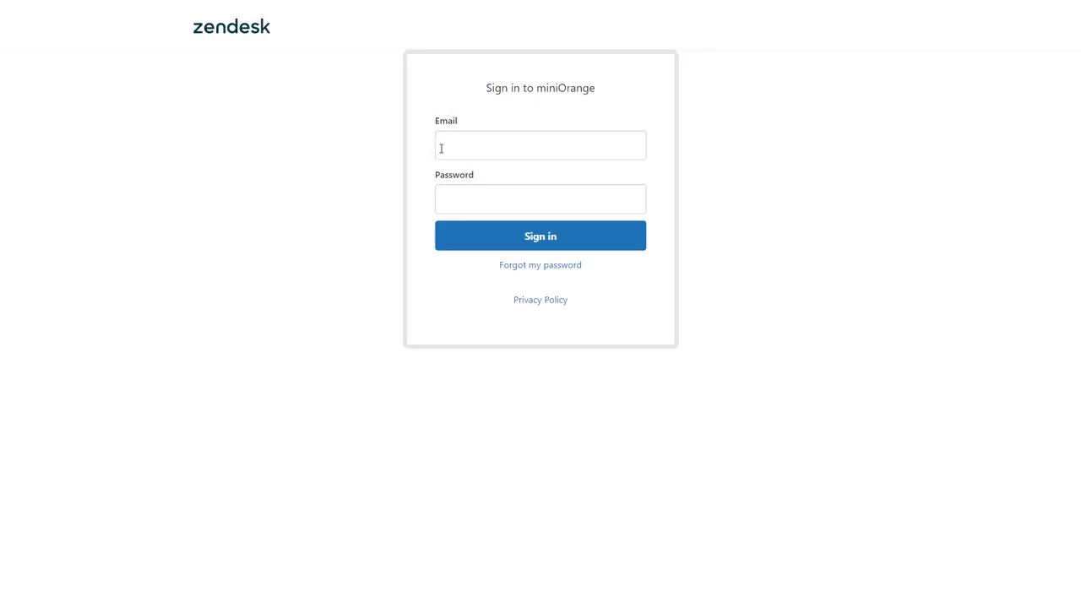
click(440, 147)
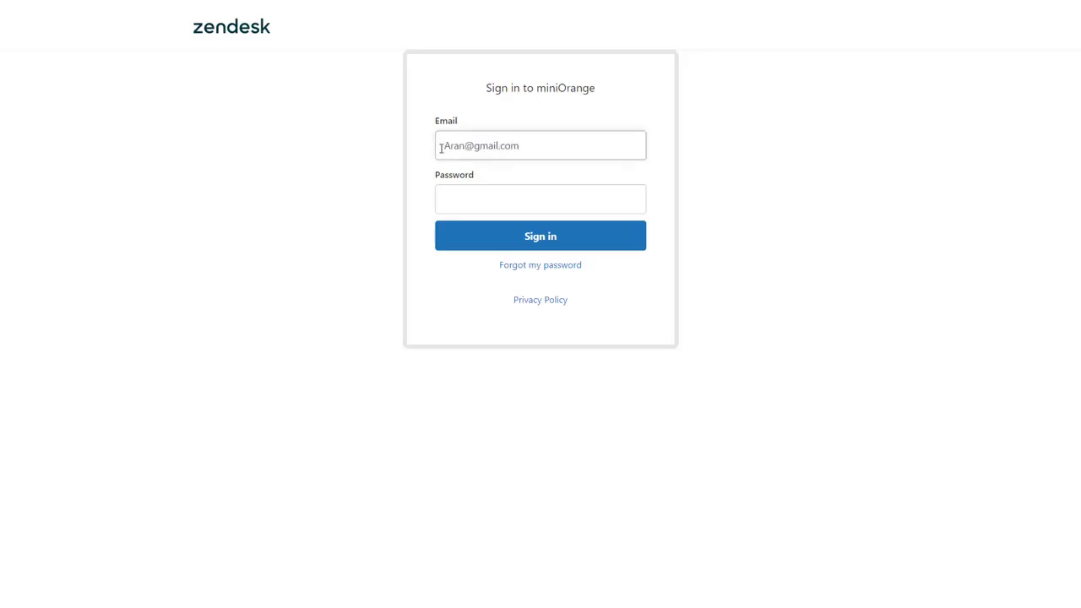
click(484, 199)
text(••••••••••••••)
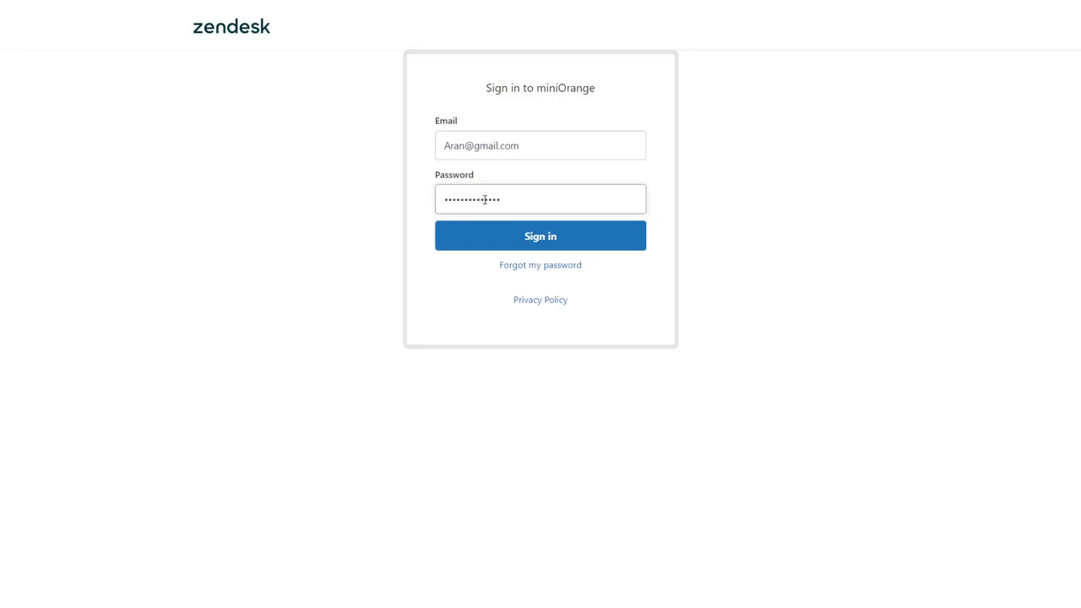
click(537, 245)
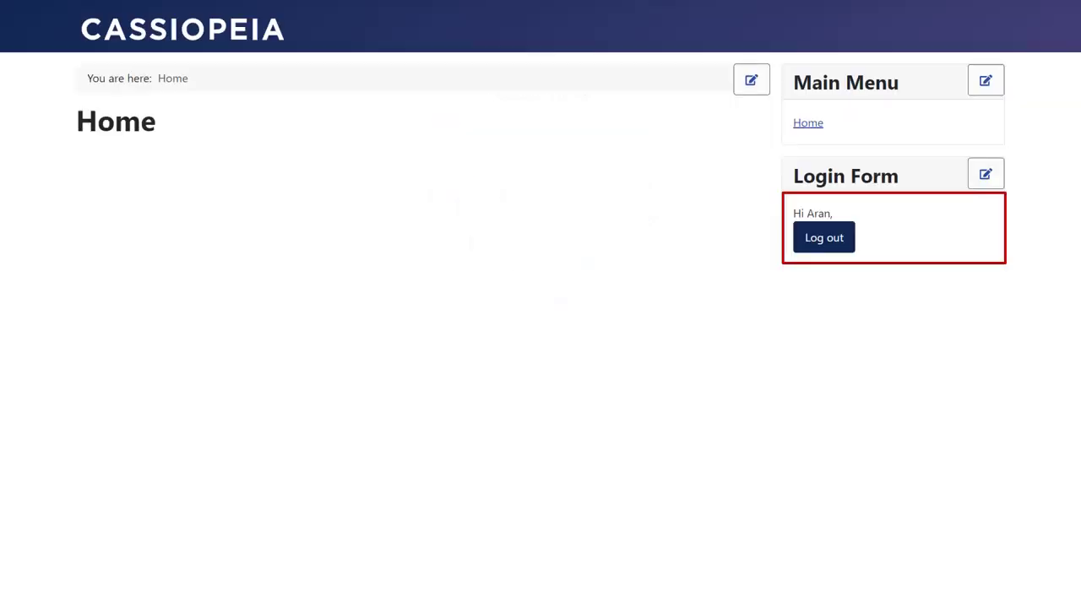